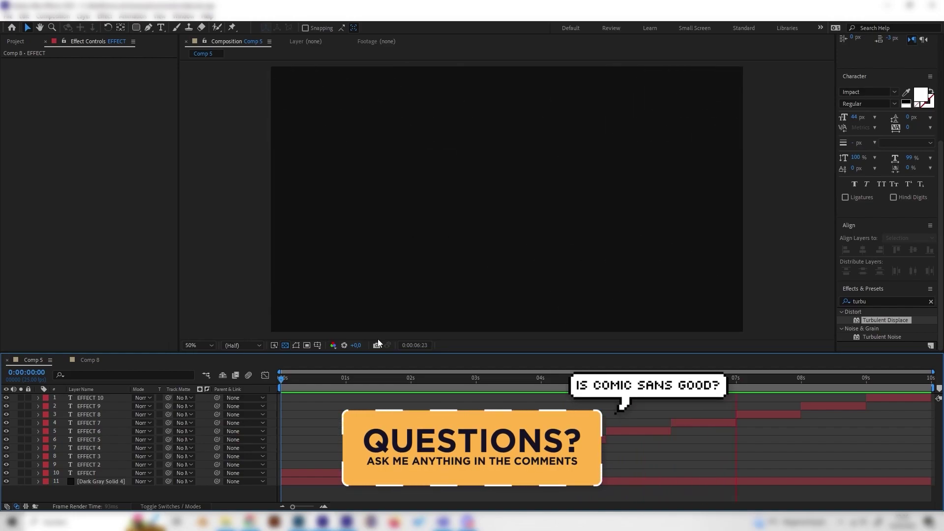
Compare the first EFFECT text in Comp 5 with its plain version in Comp 8 by scrubbing the first second.
click(87, 360)
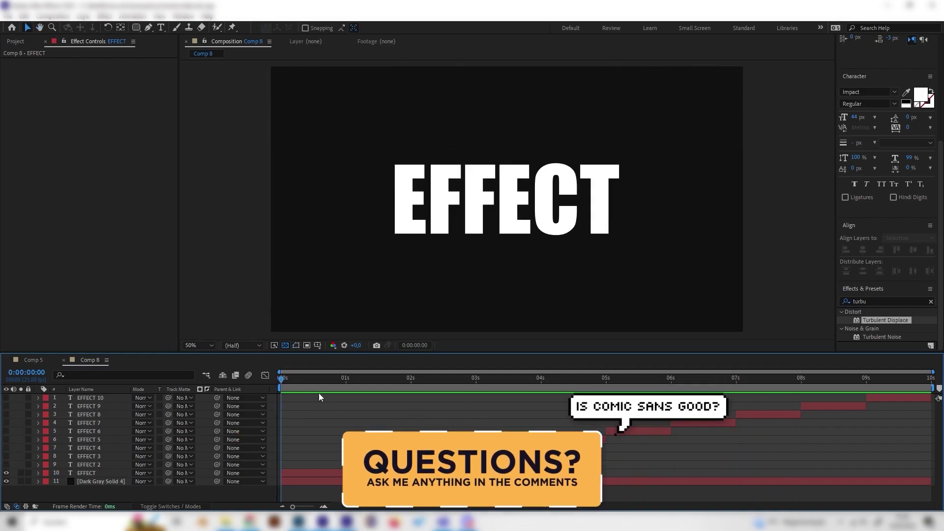
click(336, 379)
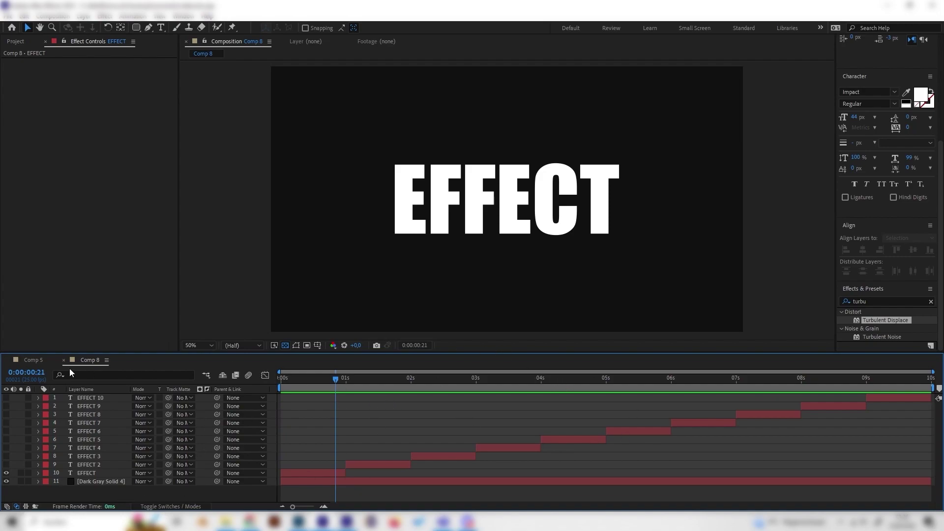
click(42, 361)
click(338, 379)
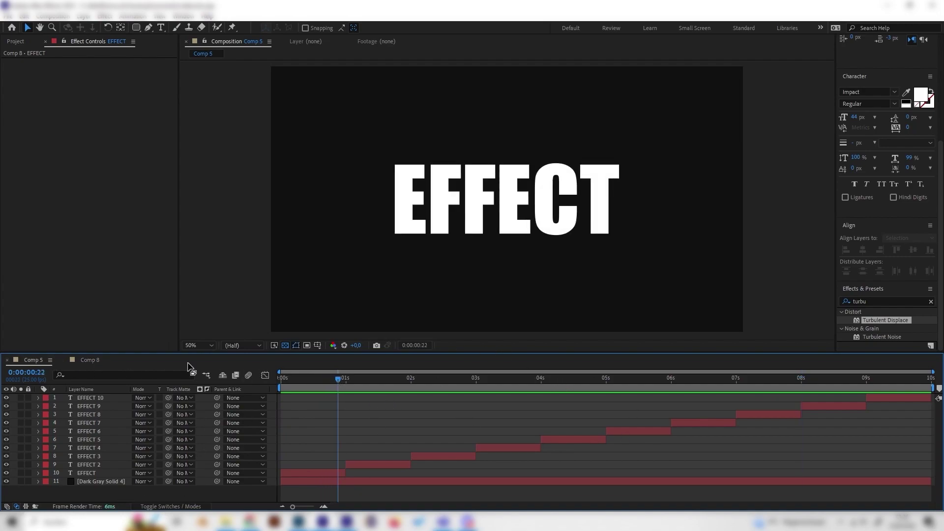
click(102, 360)
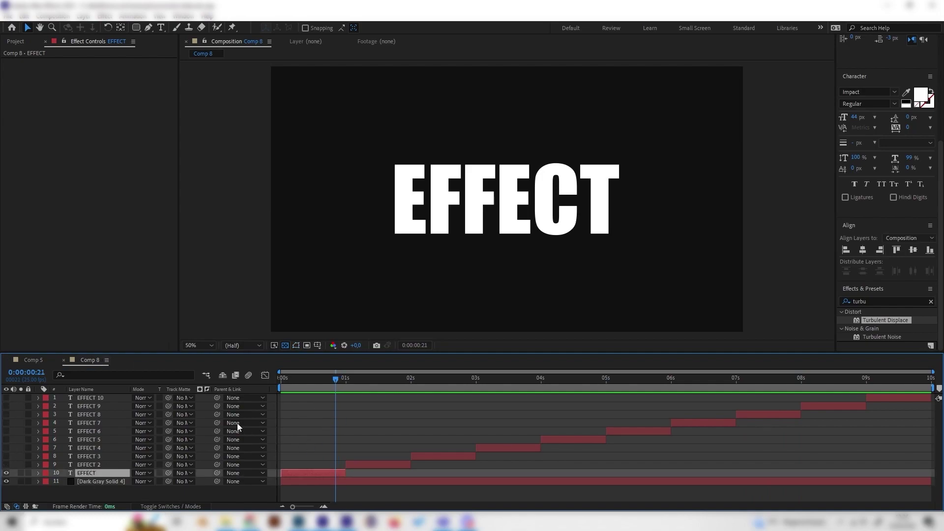
click(35, 361)
drag(290, 380, 317, 379)
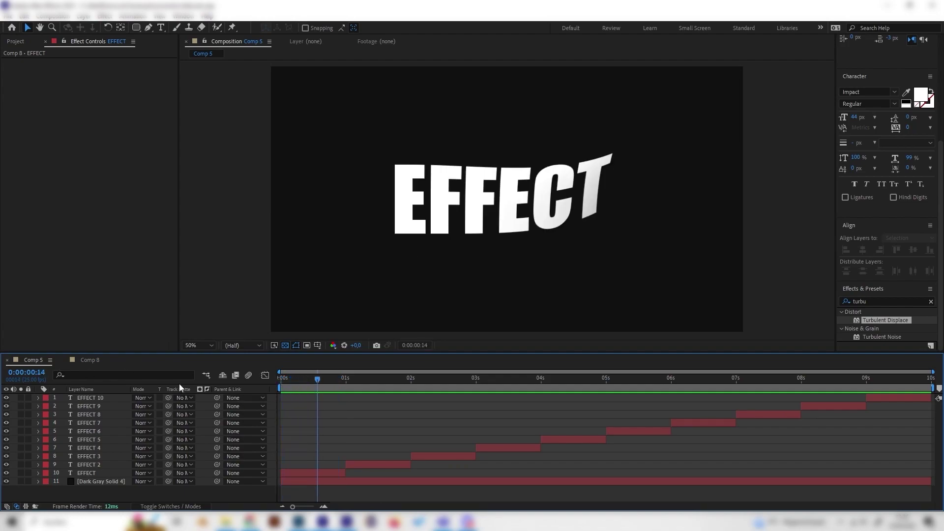
click(90, 360)
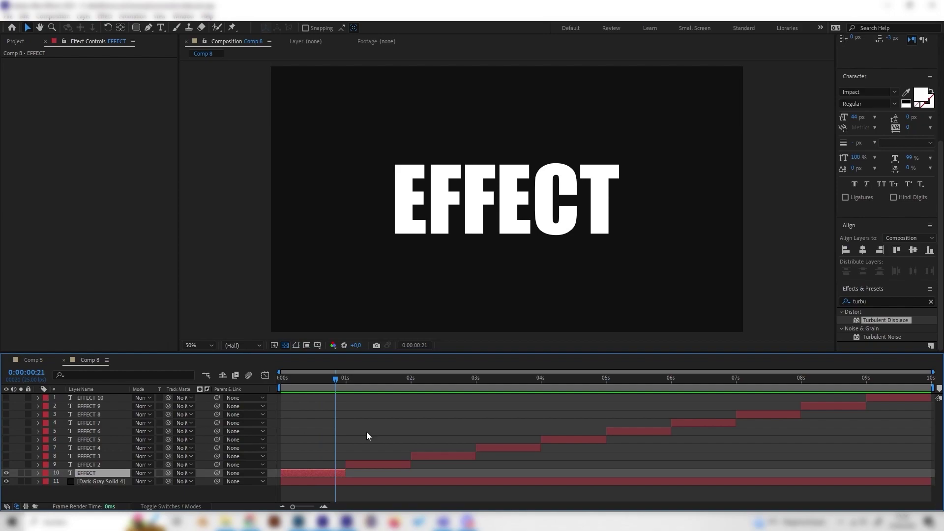
Find the CC Twister effect with the search "twist" and apply it to the EFFECT layer in Comp 8.
click(871, 301)
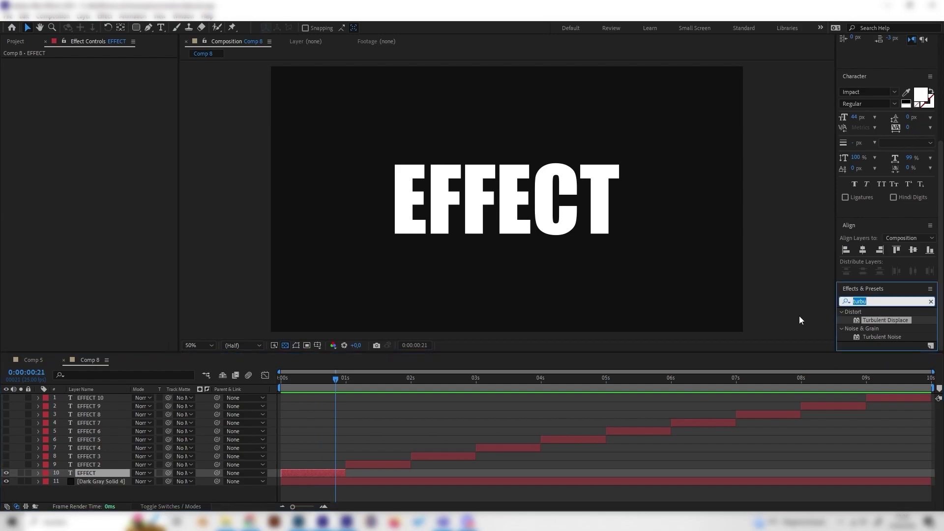
text(tw)
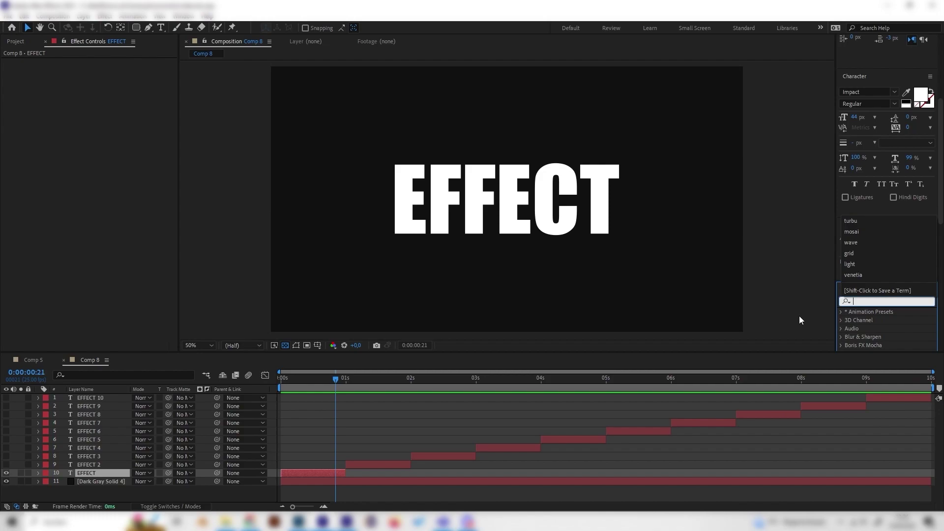
text(ist)
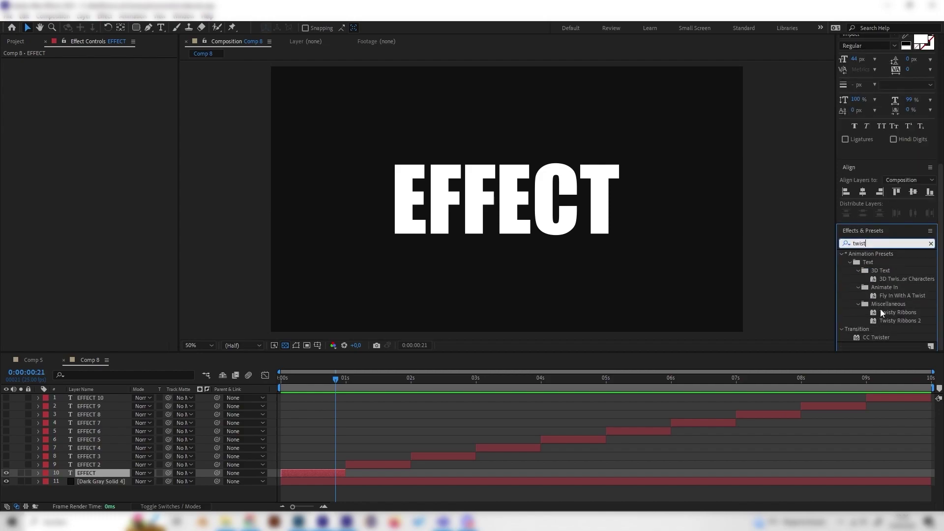
click(876, 337)
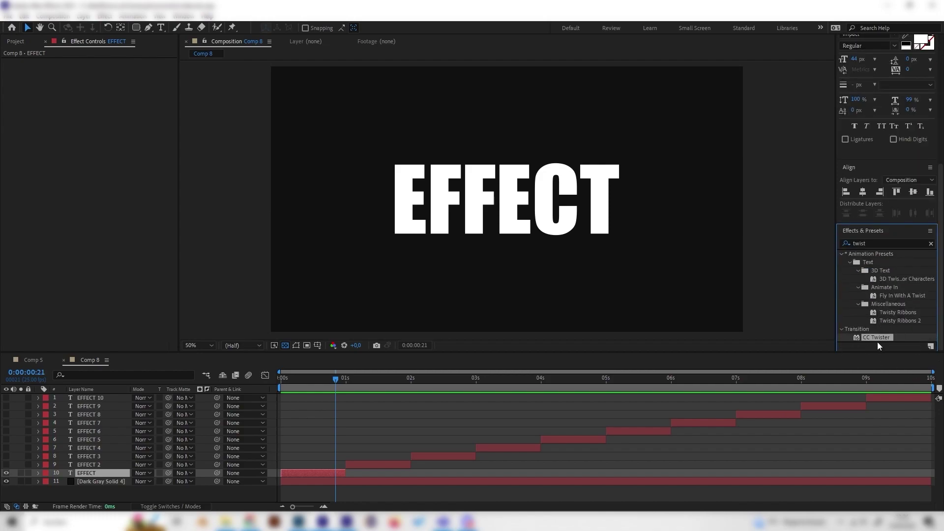
double_click(883, 337)
Return to the start of the composition and set CC Twister's Backside to None.
drag(335, 379, 299, 380)
key(Home)
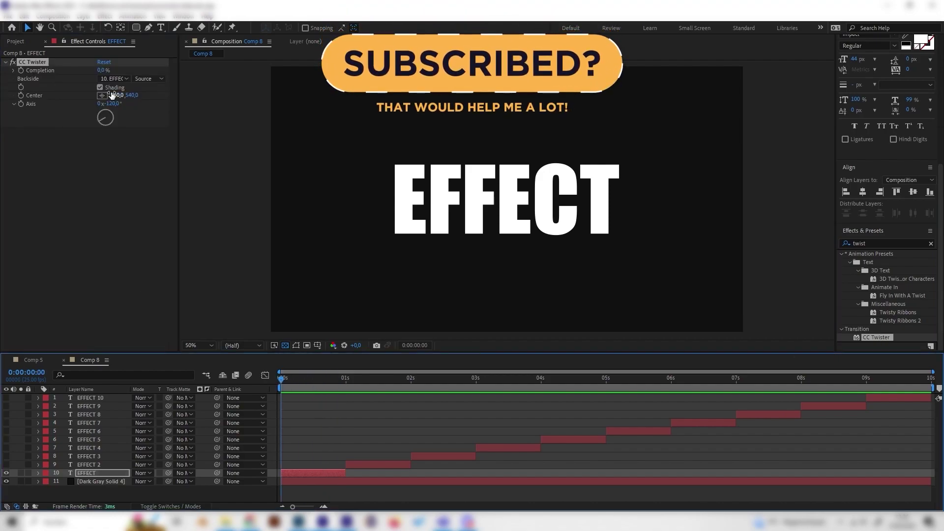
click(113, 79)
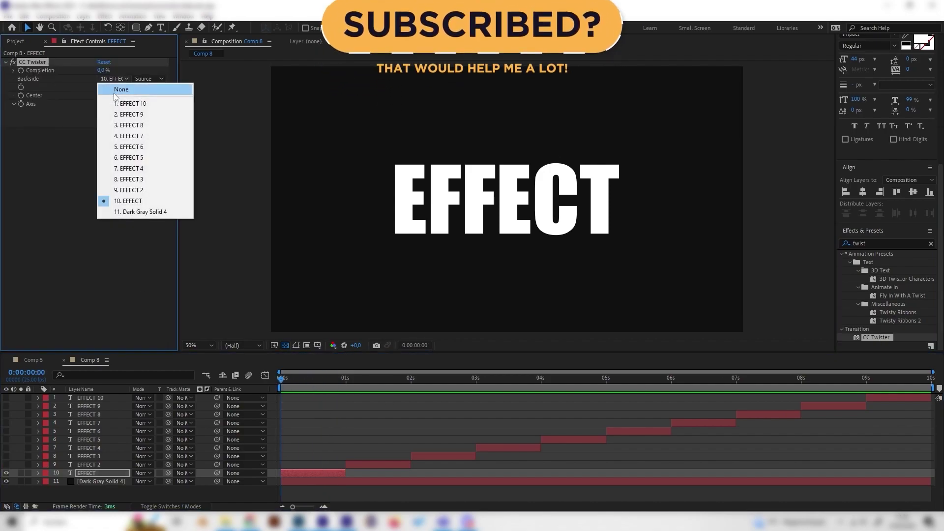
click(109, 87)
click(93, 140)
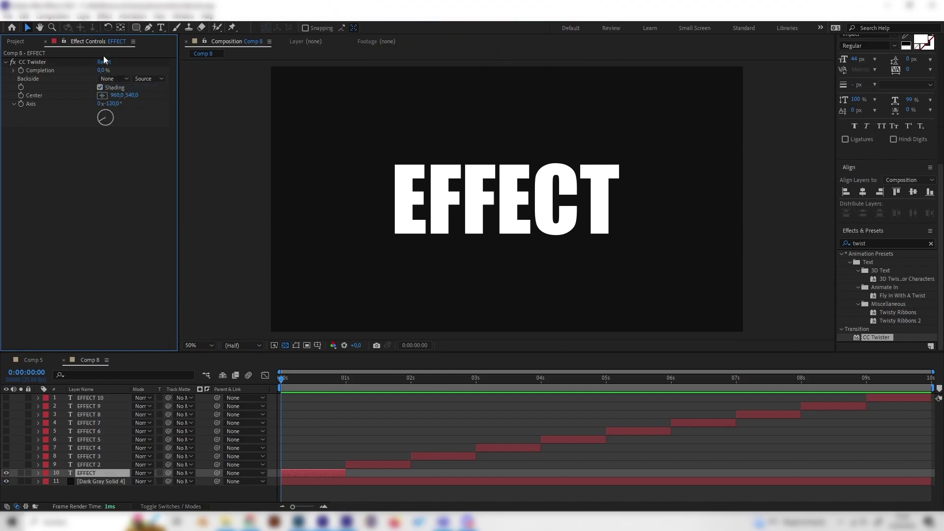
Keyframe CC Twister's Completion from 66% at the first frame to 0% at 0:00:00:24.
drag(102, 70, 129, 67)
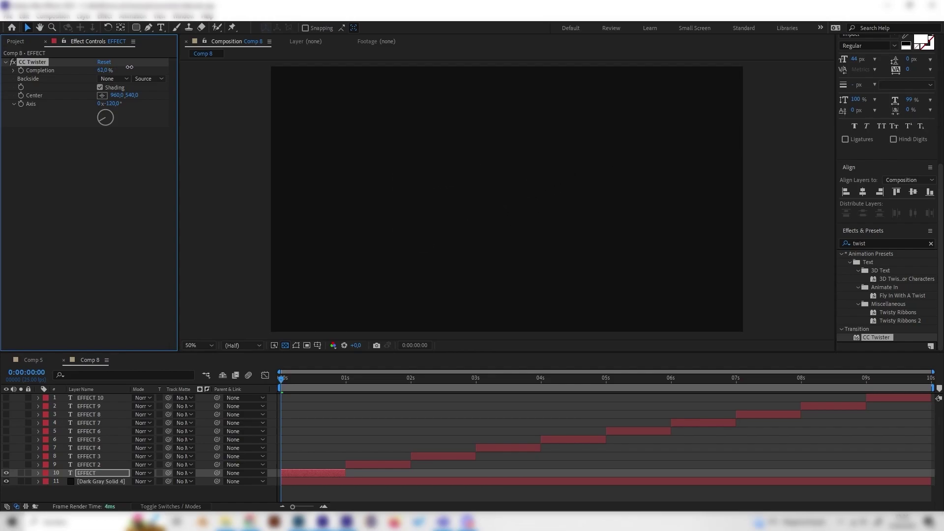
drag(336, 377, 343, 377)
drag(103, 70, 77, 71)
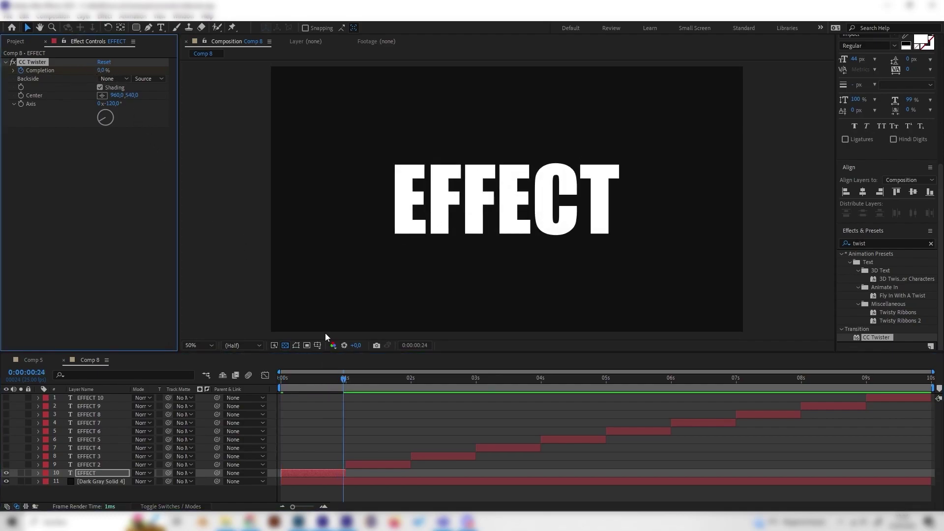
Preview the twist animation in Comp 8, then scrub through the start of the second effect in Comp 5.
key(space)
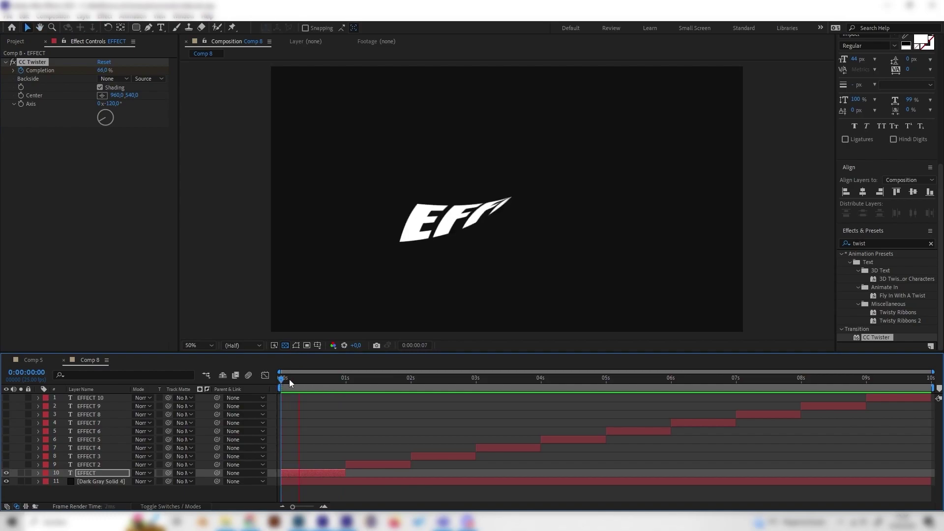
key(space)
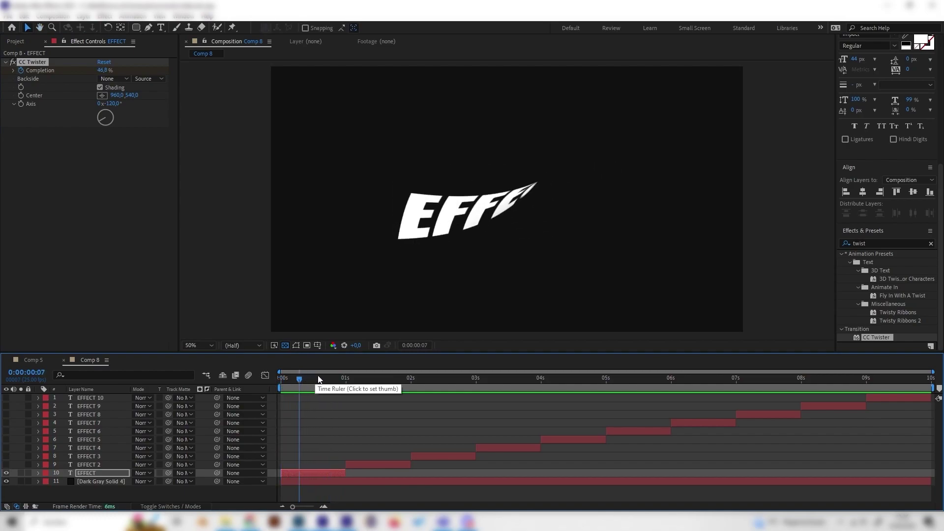
click(309, 381)
mouse_move(309, 382)
mouse_down()
mouse_move(301, 383)
mouse_move(314, 382)
mouse_up()
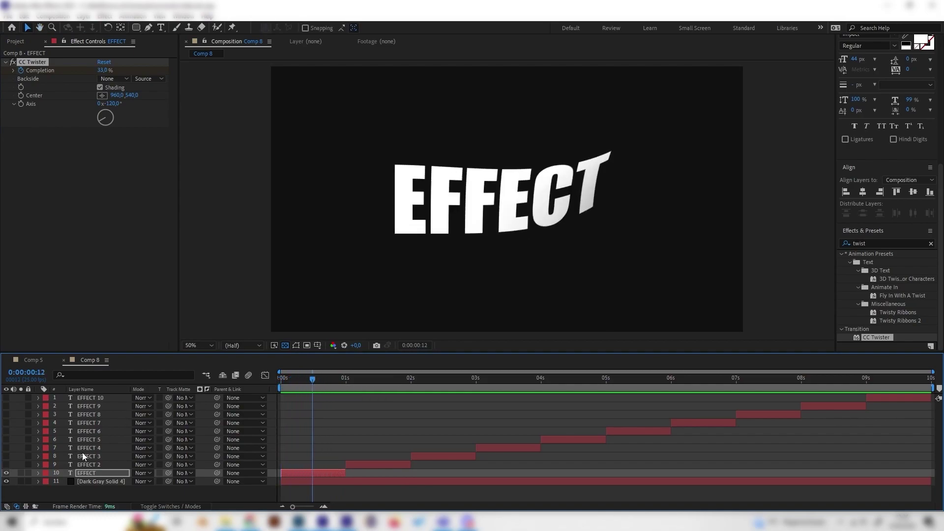
click(34, 360)
drag(356, 386, 395, 395)
In Comp 8, hide the EFFECT layer, then select and show the EFFECT 2 layer.
click(94, 359)
click(7, 473)
click(92, 464)
click(6, 464)
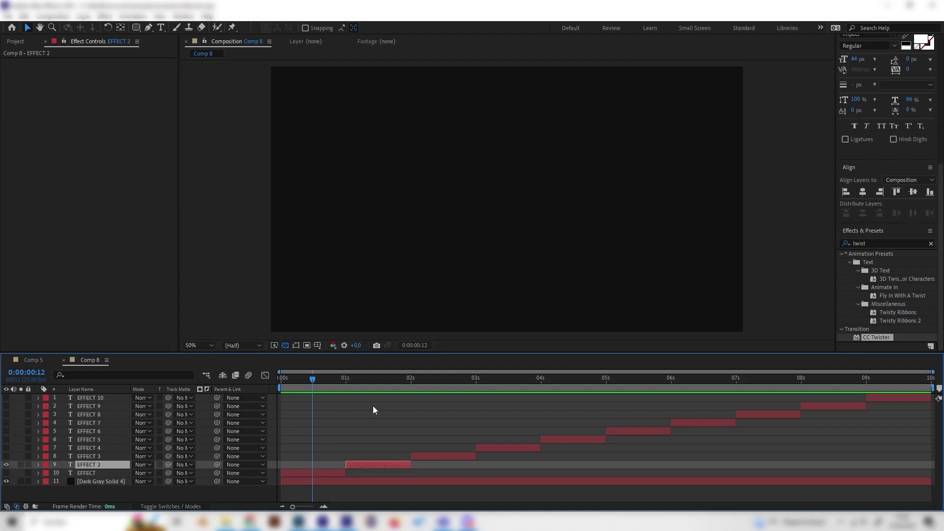
Find CC Sphere with the search "sphere" and apply it to the EFFECT 2 layer.
click(871, 243)
text(sphere)
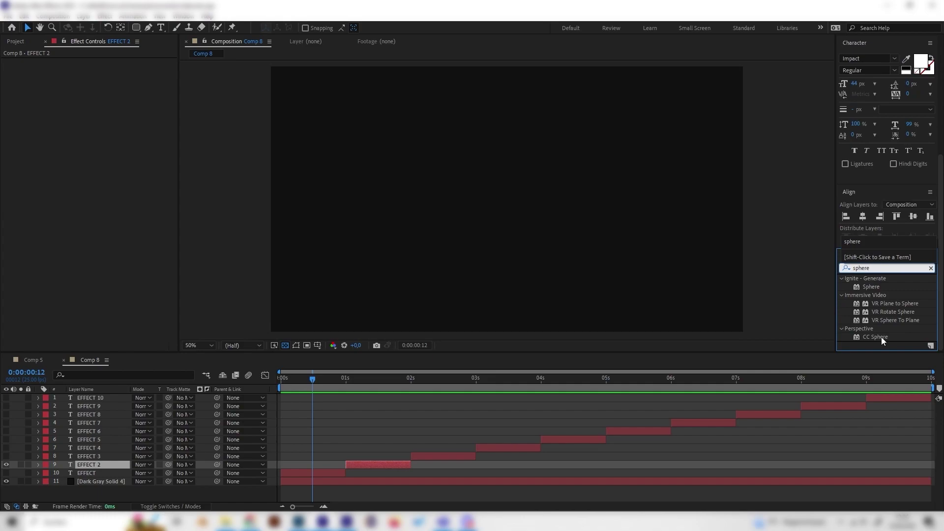
double_click(881, 338)
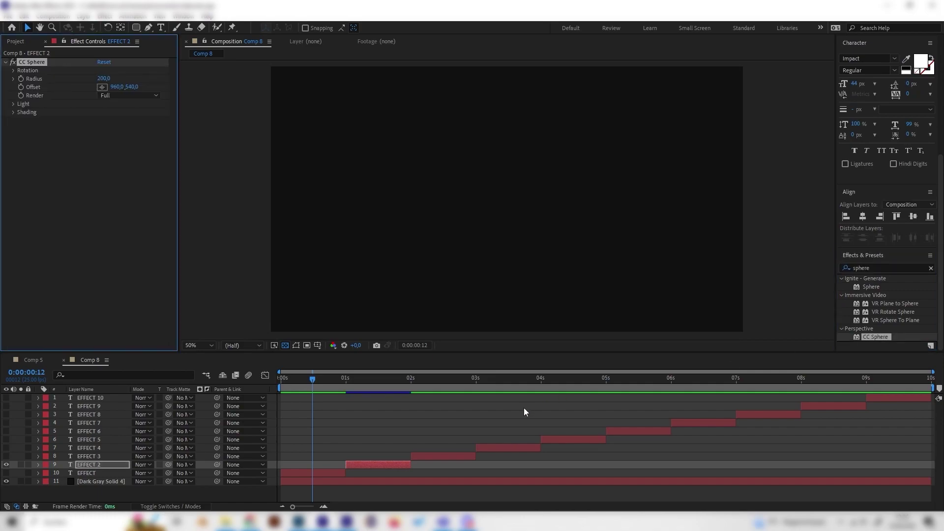
Set CC Sphere's Radius to 281 and its Ambient shading to 50.
drag(376, 383, 367, 383)
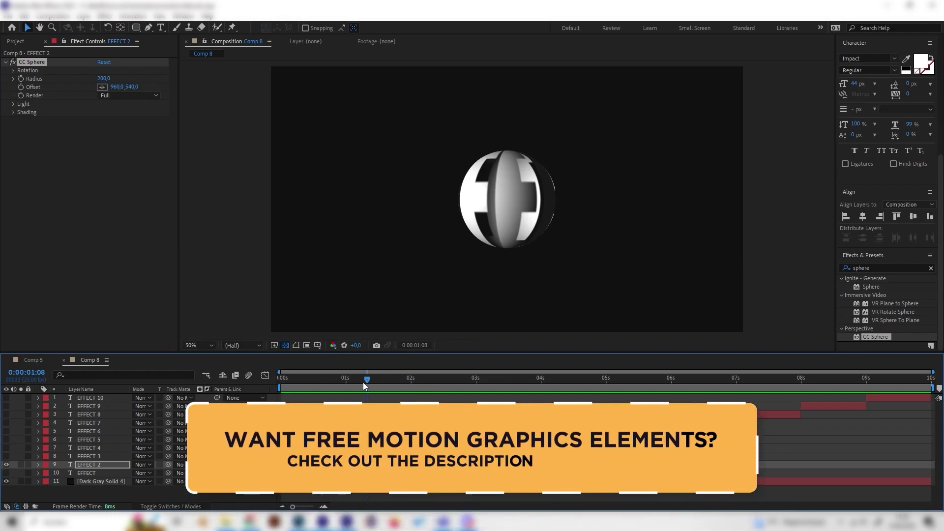
drag(103, 78, 133, 73)
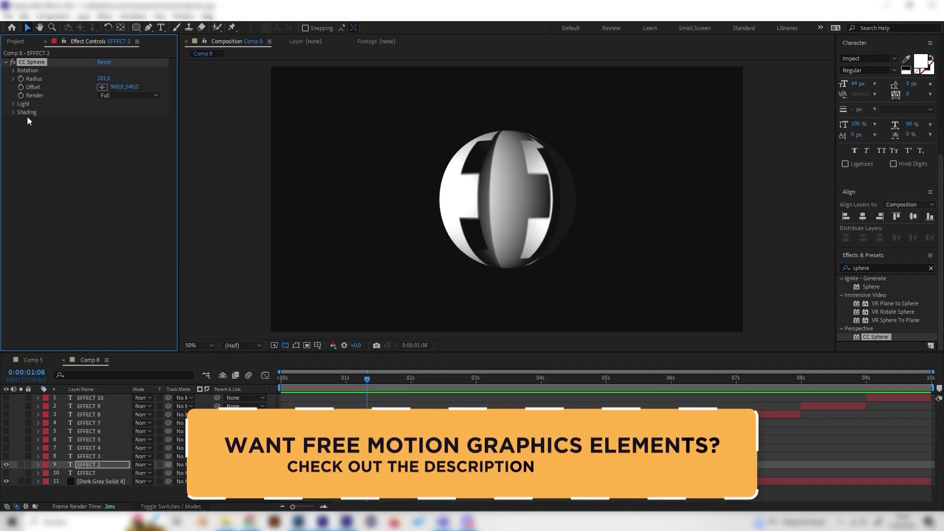
click(12, 112)
click(102, 121)
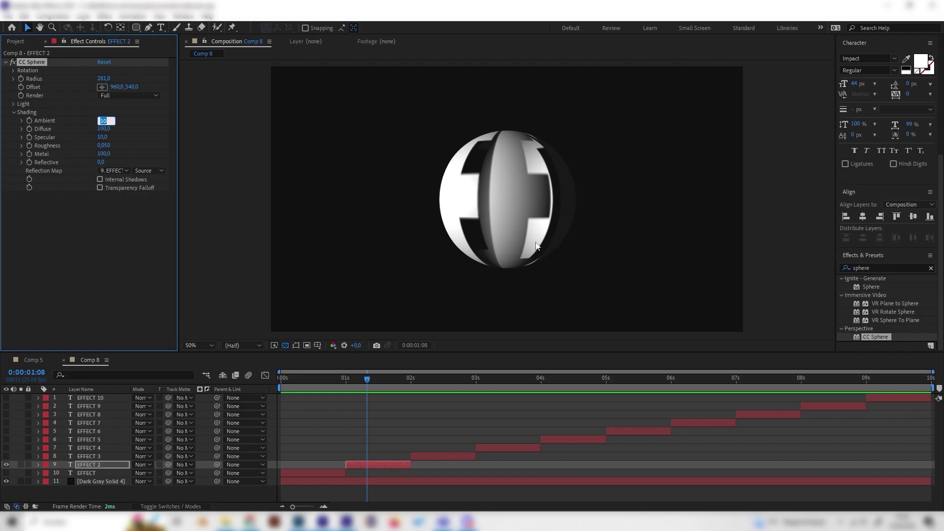
text(50)
key(Return)
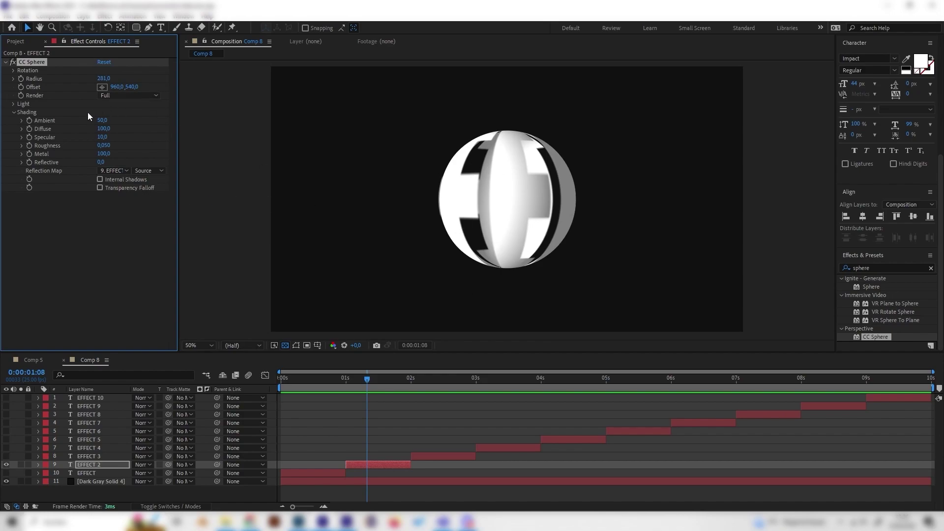
Set CC Sphere's Render option to Outside and check the sphere around 0:00:01:11.
click(113, 96)
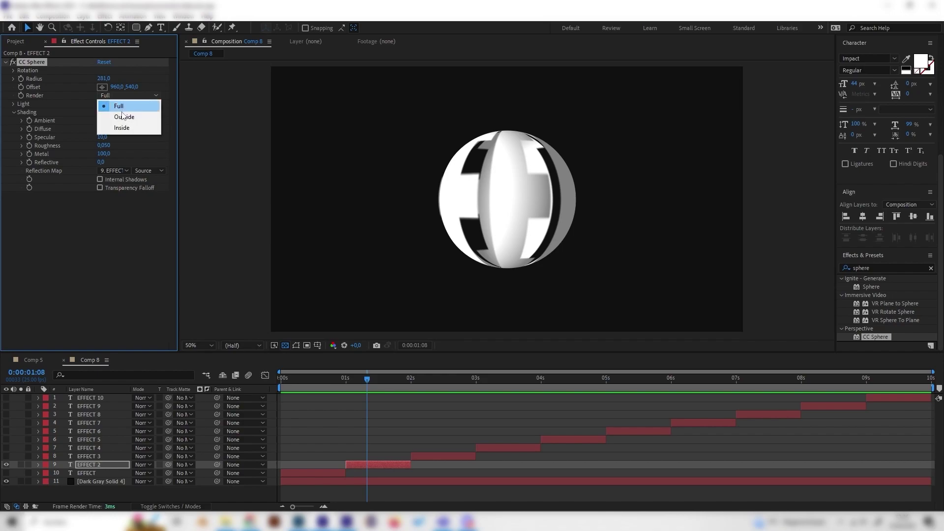
click(123, 116)
mouse_move(389, 379)
mouse_down()
mouse_move(353, 380)
mouse_move(373, 379)
mouse_up()
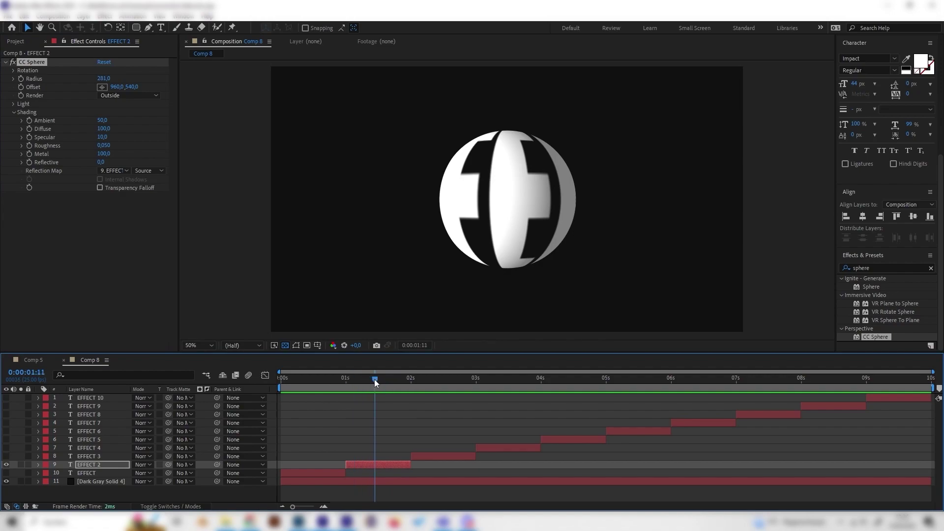
Keyframe CC Sphere's Rotation Y from 1x+134° at 0:00:01:00 to 1x+307.4° at the end of the EFFECT 2 layer.
click(13, 70)
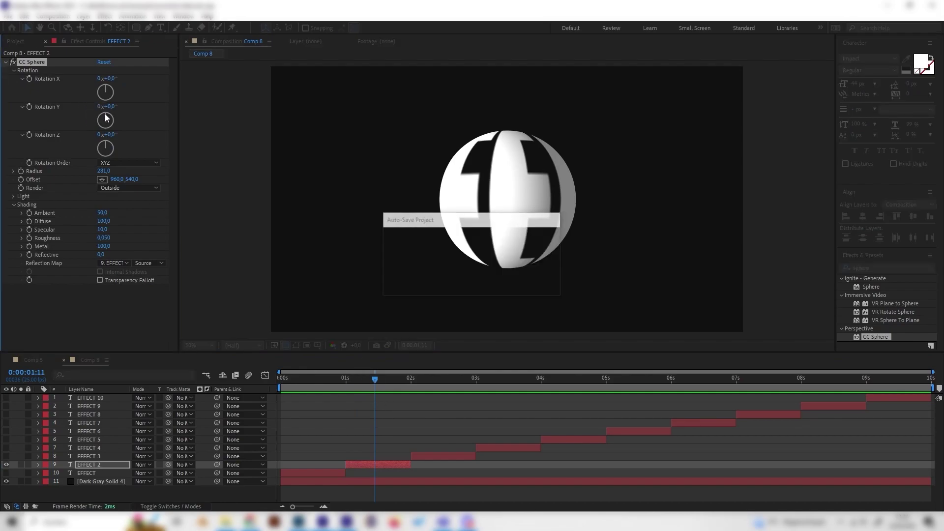
mouse_move(106, 120)
mouse_down()
mouse_move(100, 126)
mouse_move(111, 118)
mouse_move(114, 130)
mouse_move(106, 140)
mouse_move(116, 131)
mouse_up()
drag(349, 377, 346, 376)
click(27, 121)
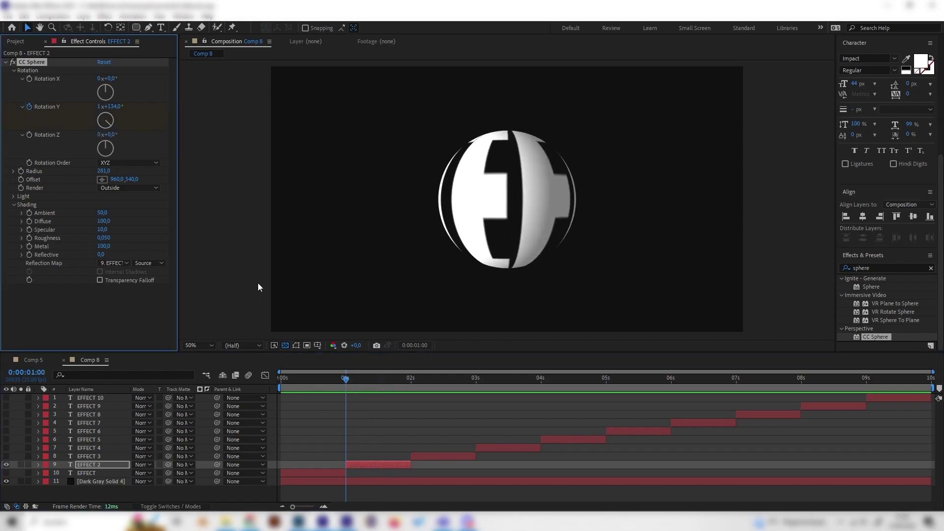
click(409, 382)
drag(109, 117, 110, 117)
Preview the rotating sphere text from the start of the EFFECT 2 layer.
click(358, 386)
click(350, 386)
key(space)
key(space)
Examine the third effect in Comp 5 around 0:00:02:12.
drag(375, 383, 436, 380)
click(39, 361)
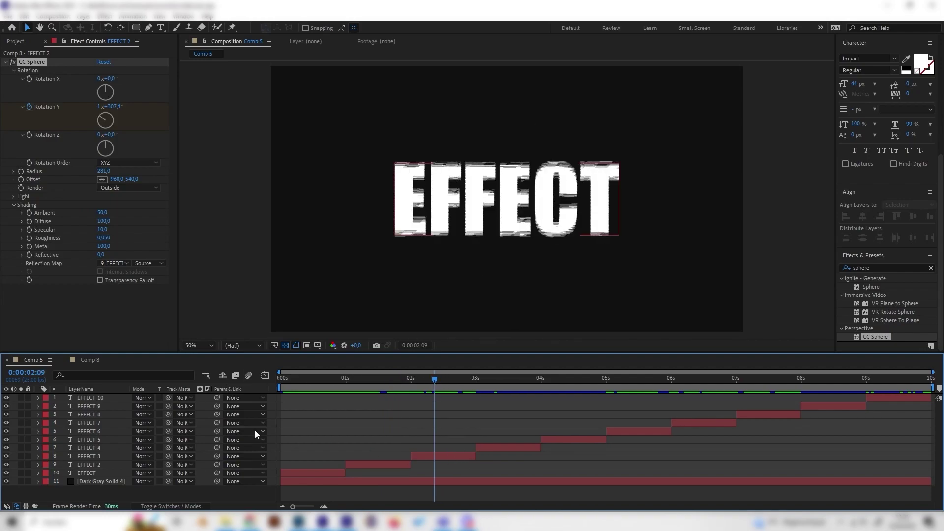
mouse_move(438, 380)
mouse_down()
mouse_move(455, 383)
mouse_move(420, 383)
mouse_move(447, 385)
mouse_move(441, 378)
mouse_up()
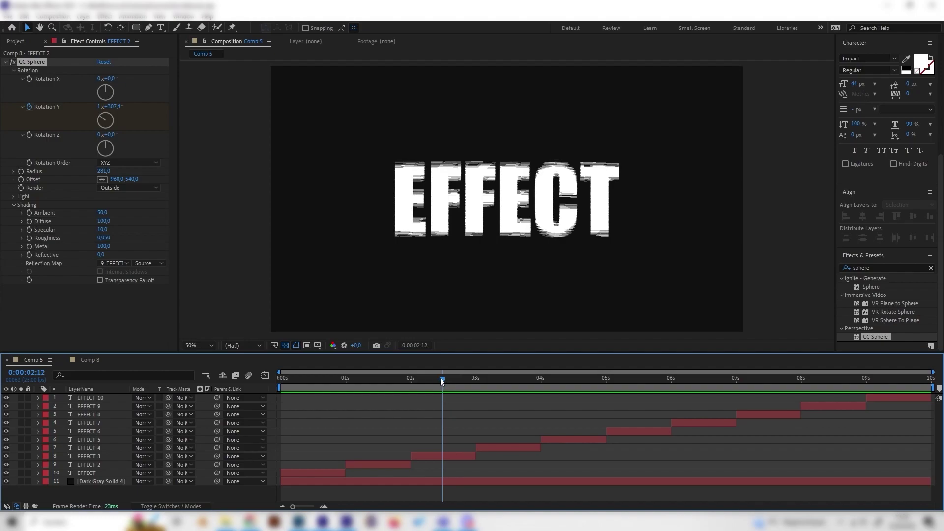
In Comp 8, hide the EFFECT 2 layer and show the EFFECT 3 layer.
click(97, 360)
click(6, 465)
click(6, 457)
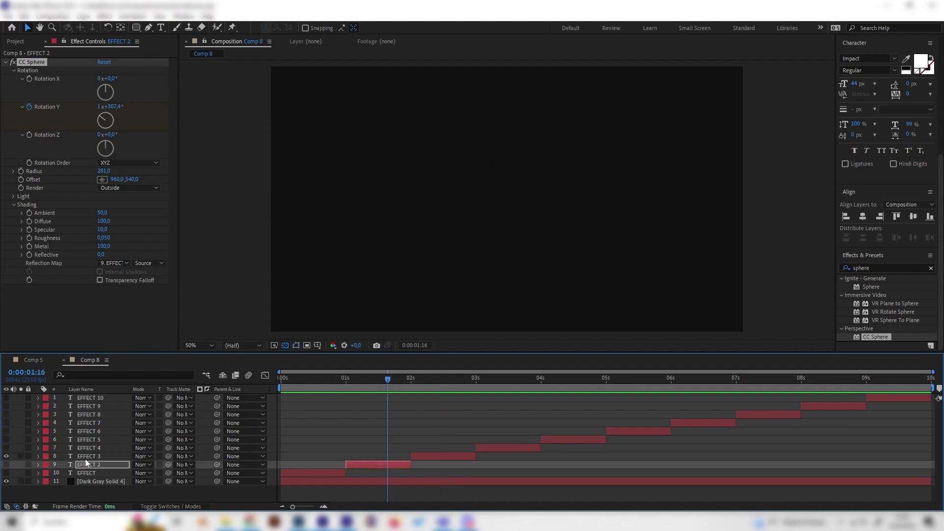
Find Wave Warp with the search "wave" and apply it to the EFFECT 3 layer.
click(85, 457)
double_click(867, 270)
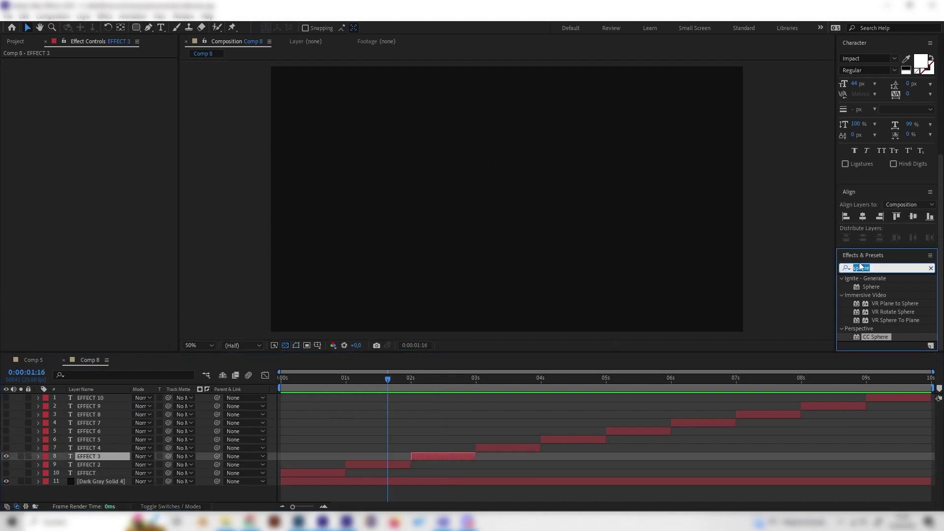
text(wqave)
key(BackSpace)
text(ave)
scroll(869, 342, down, 1)
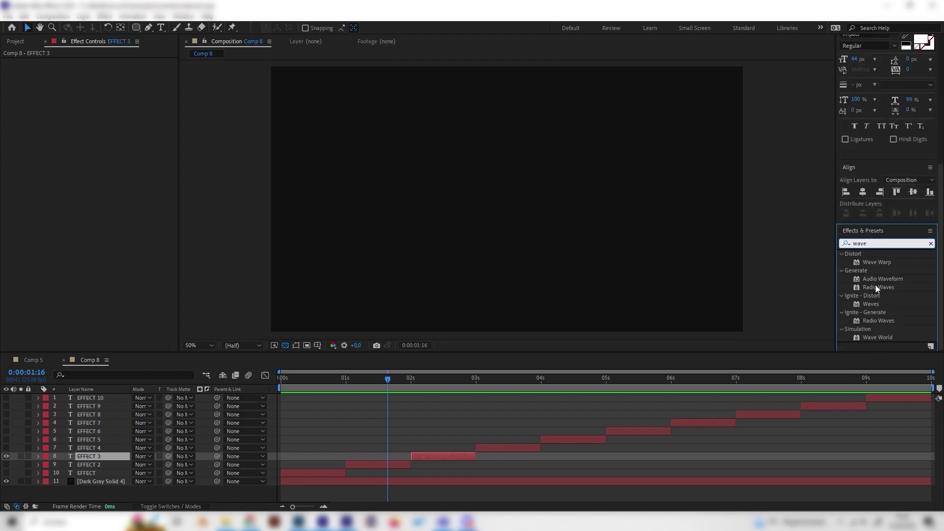
double_click(884, 262)
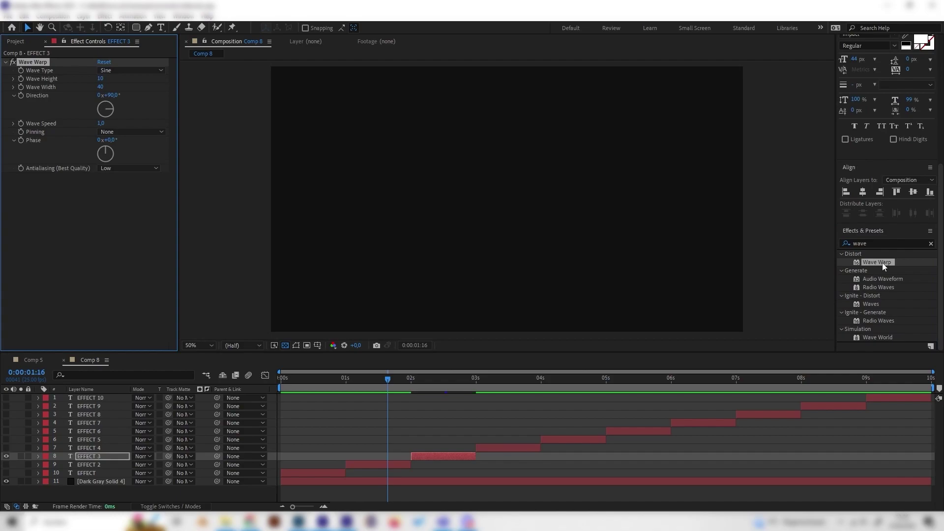
View the EFFECT 3 layer at 0:00:02:13 and set its Wave Warp Wave Type to Noise.
drag(433, 381, 445, 380)
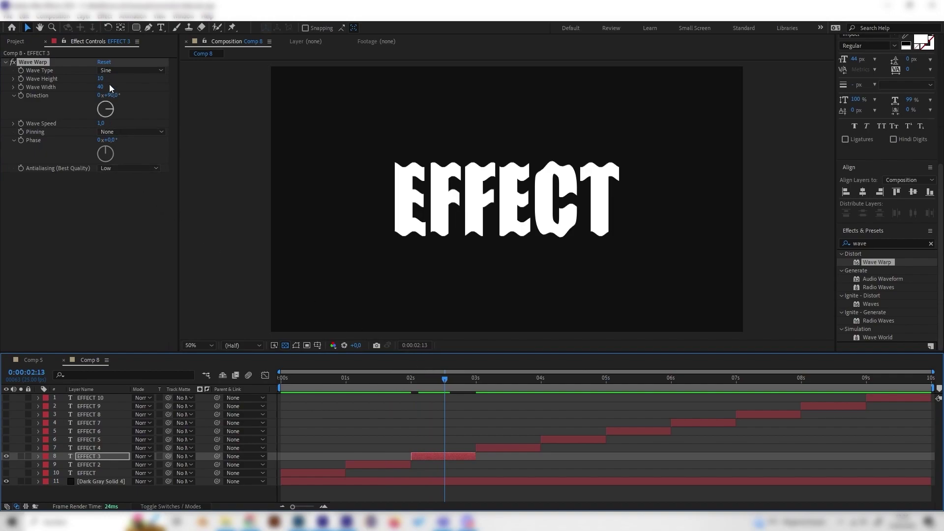
click(110, 70)
click(131, 211)
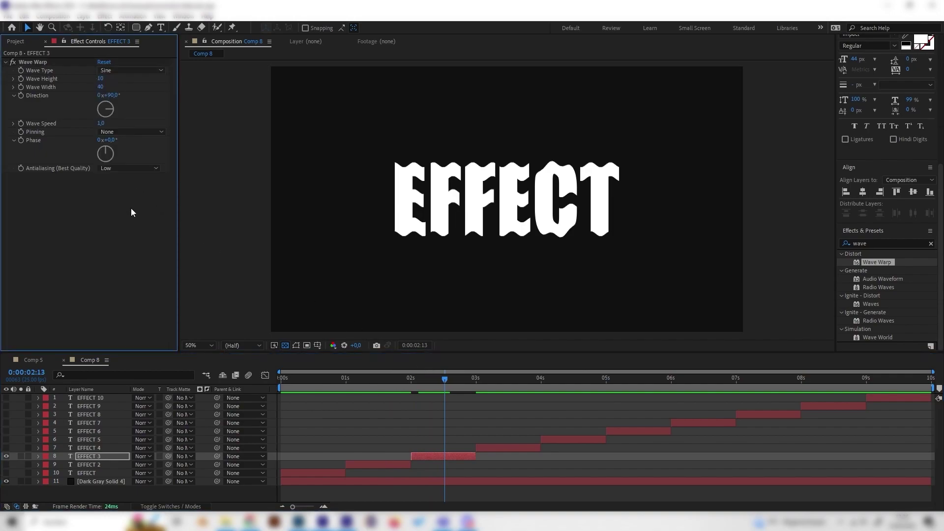
click(112, 72)
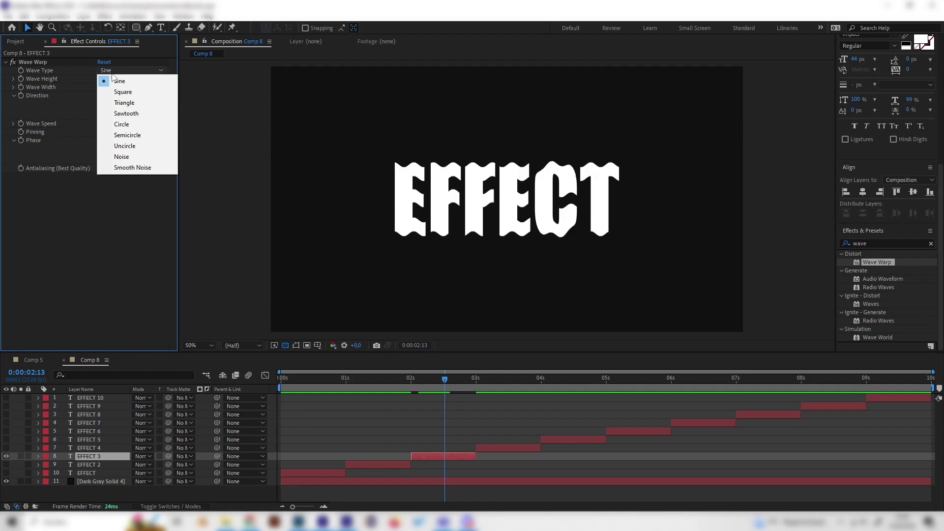
click(130, 157)
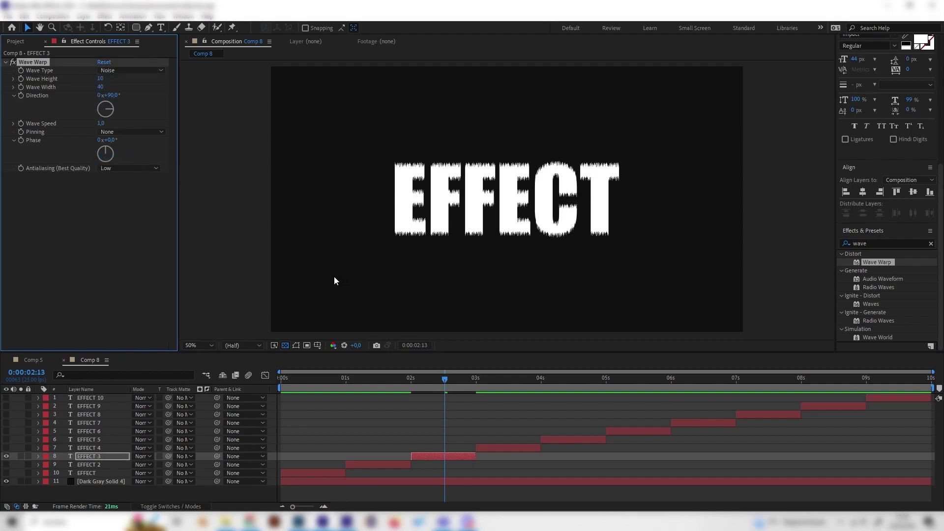
Check EFFECT 3's Wave Warp settings in Comp 5 and match them in Comp 8: Wave Height 15, Wave Width 1, Wave Speed 0.1.
click(35, 360)
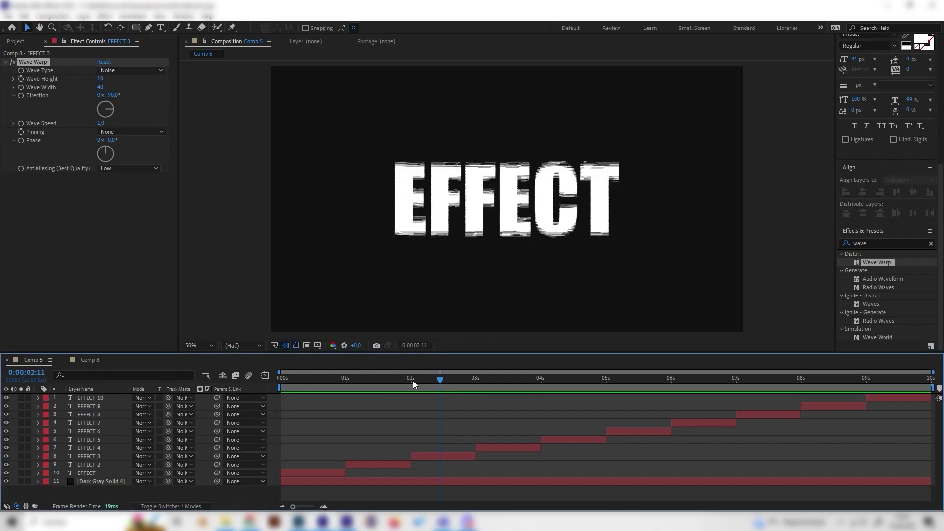
click(452, 458)
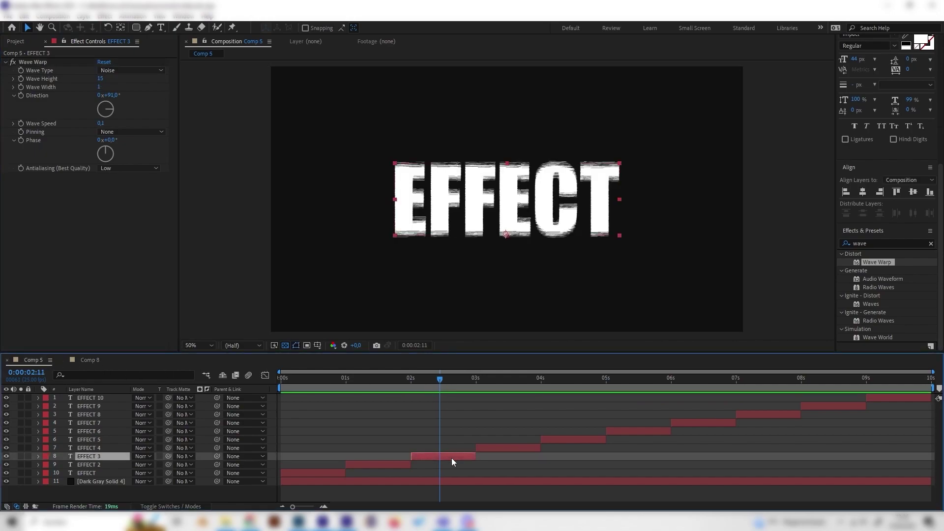
click(92, 360)
click(97, 82)
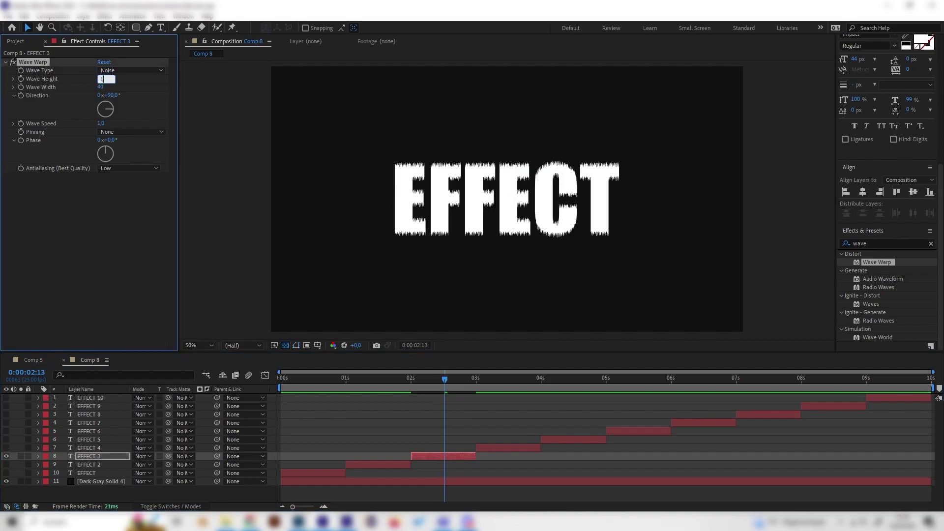
click(99, 87)
text(1)
key(Return)
click(101, 123)
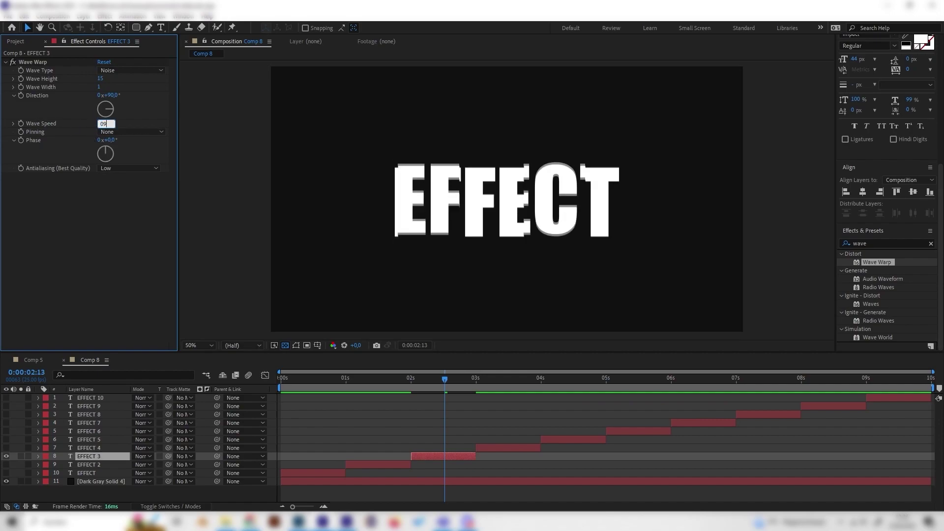
click(86, 123)
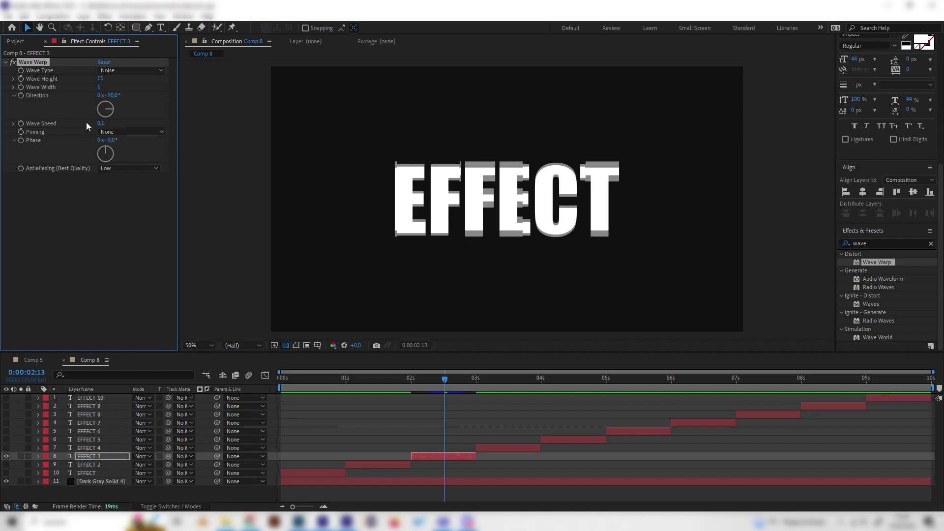
Set the Wave Warp Direction on the EFFECT 3 layer to 91°.
mouse_move(445, 392)
mouse_down()
mouse_move(424, 388)
mouse_move(435, 393)
mouse_up()
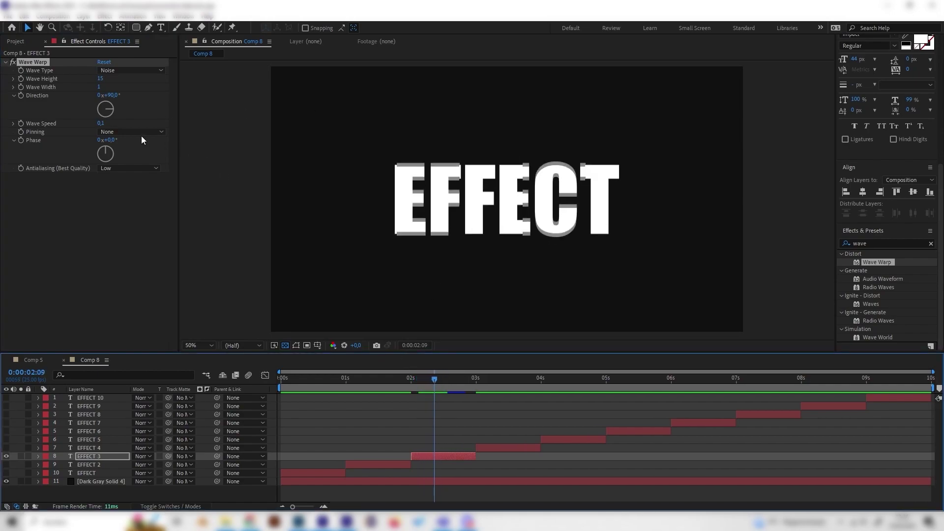
click(110, 95)
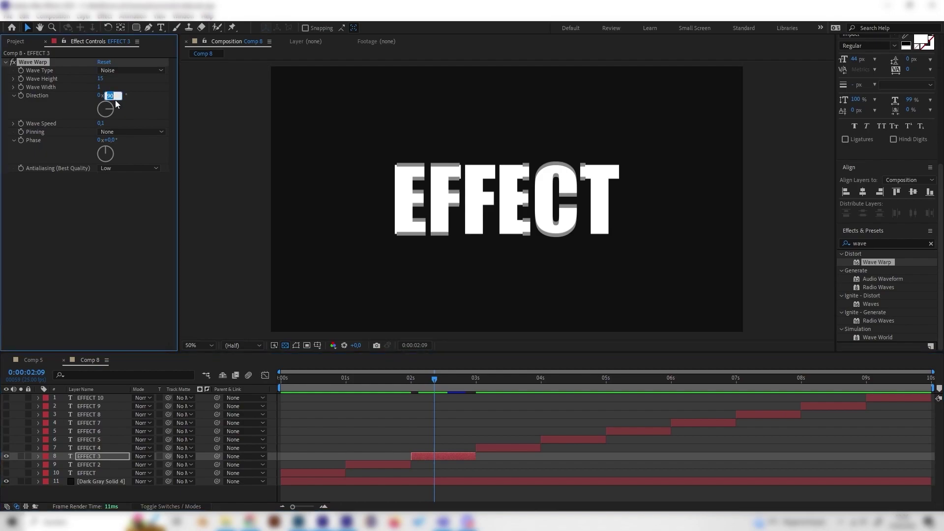
click(130, 122)
click(115, 96)
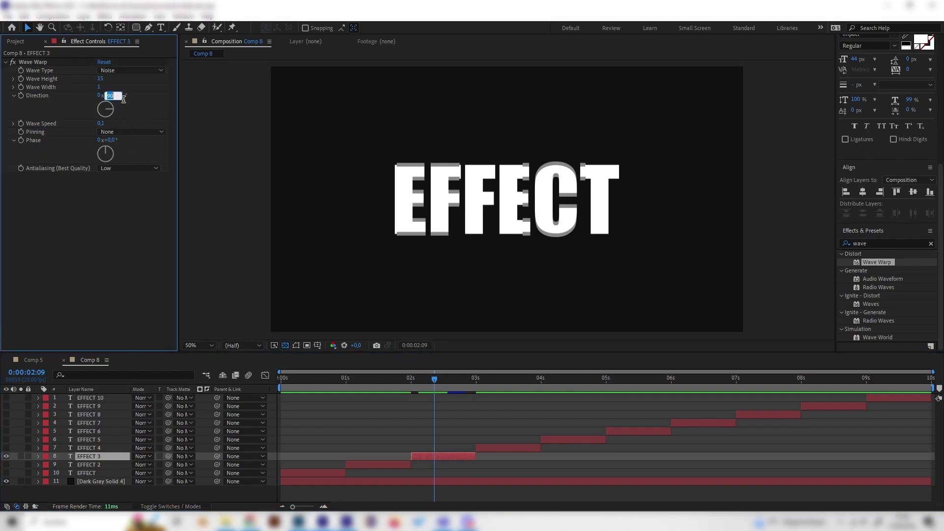
text(1)
key(Return)
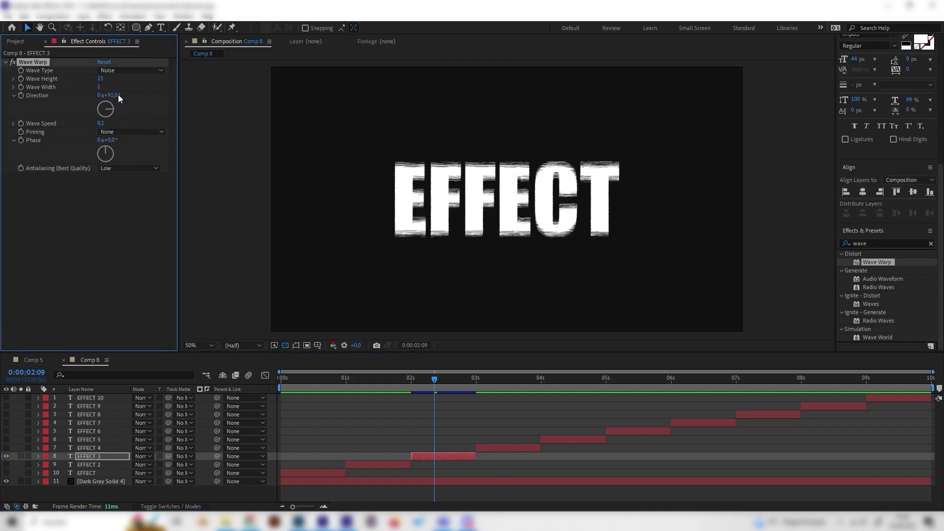
Preview the noise-distorted text from the start of the EFFECT 3 layer.
drag(433, 380, 411, 379)
key(space)
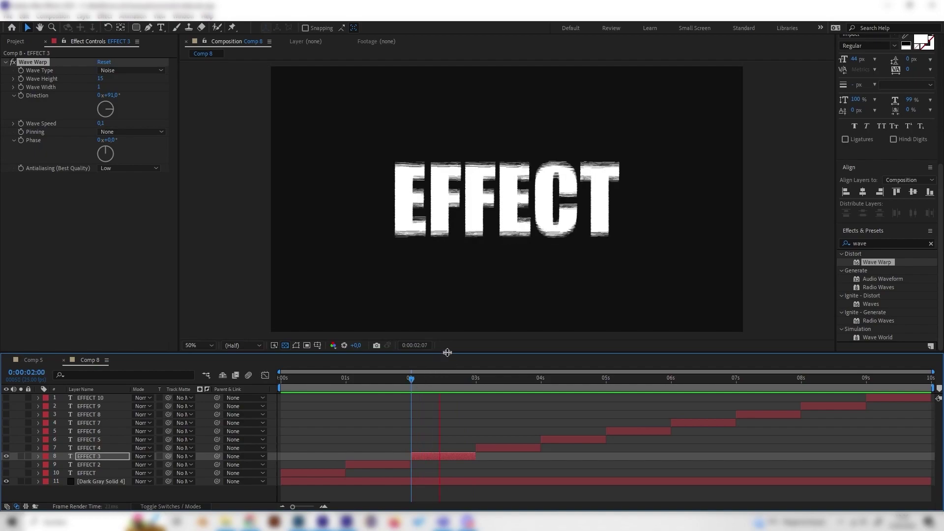
key(space)
drag(440, 382, 441, 382)
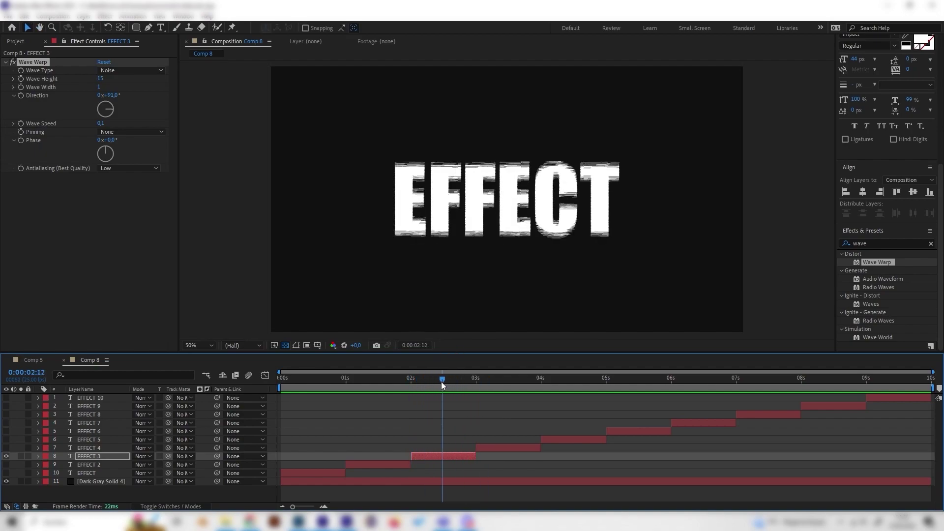
Examine the fourth effect in Comp 5 around 0:00:03:10, including the EFFECT 4 layer's effect settings and playback.
click(39, 359)
click(502, 382)
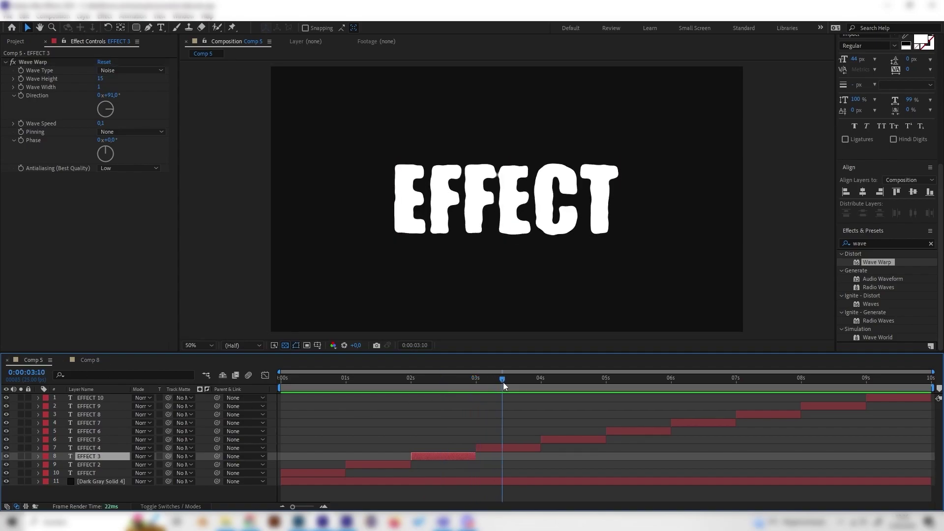
click(509, 445)
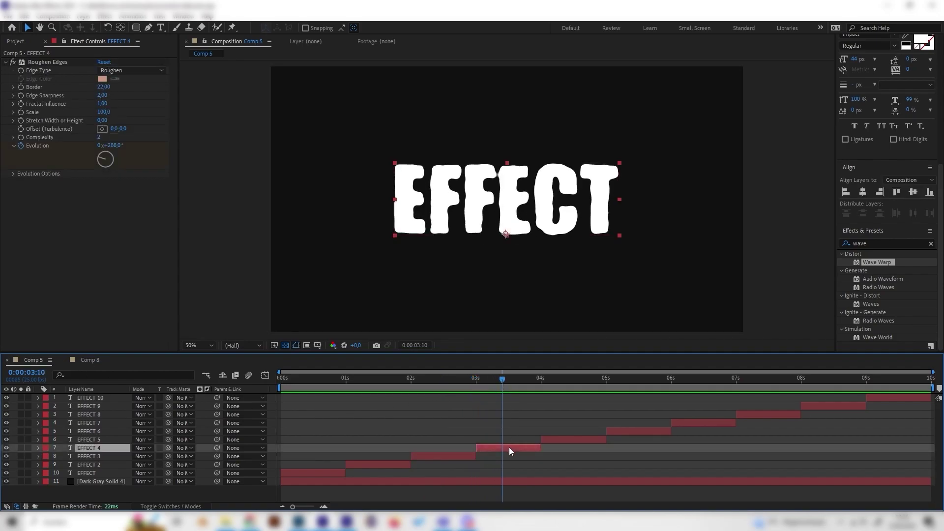
drag(495, 382, 515, 382)
key(space)
In Comp 8, hide the EFFECT 3 layer, then show and select the EFFECT 4 layer.
click(89, 360)
click(82, 457)
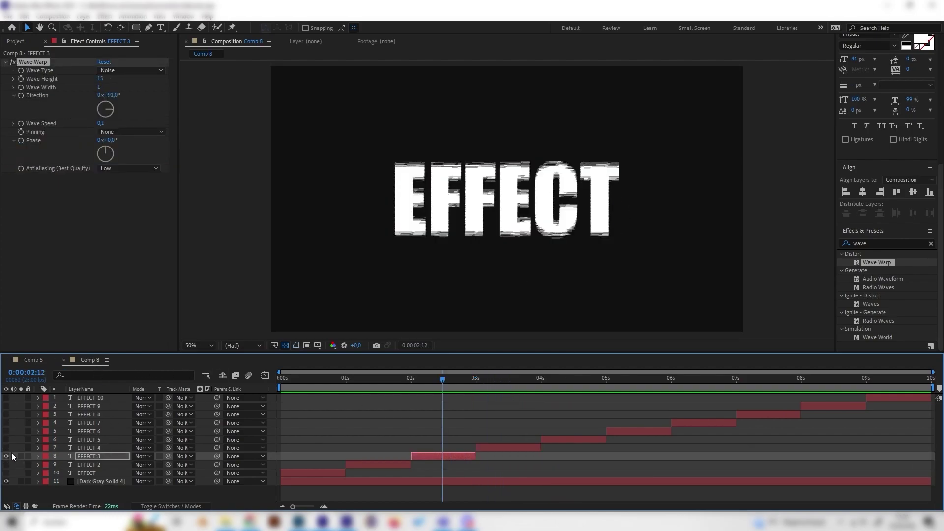
click(7, 456)
click(7, 448)
click(95, 448)
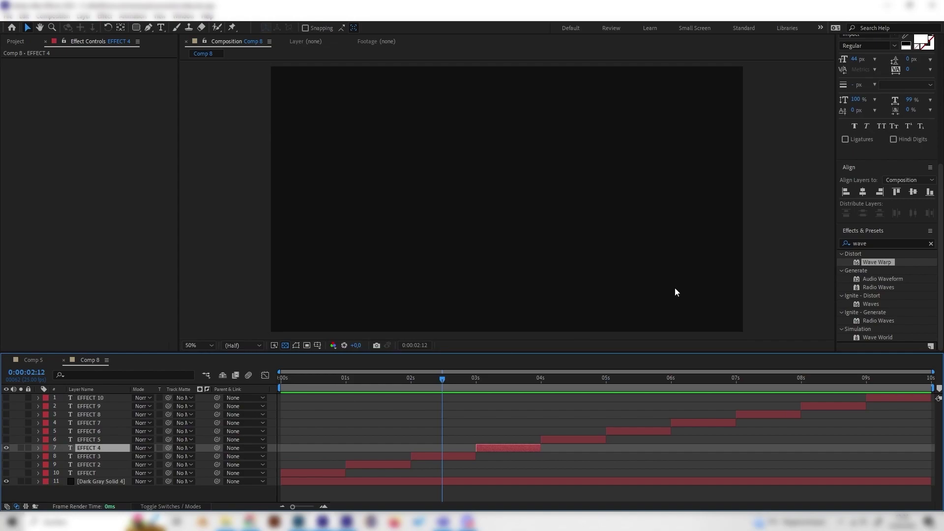
Find Roughen Edges with the search "roughen", apply it to the EFFECT 4 layer and inspect the text at 0:00:03:10.
click(847, 245)
text(roughen)
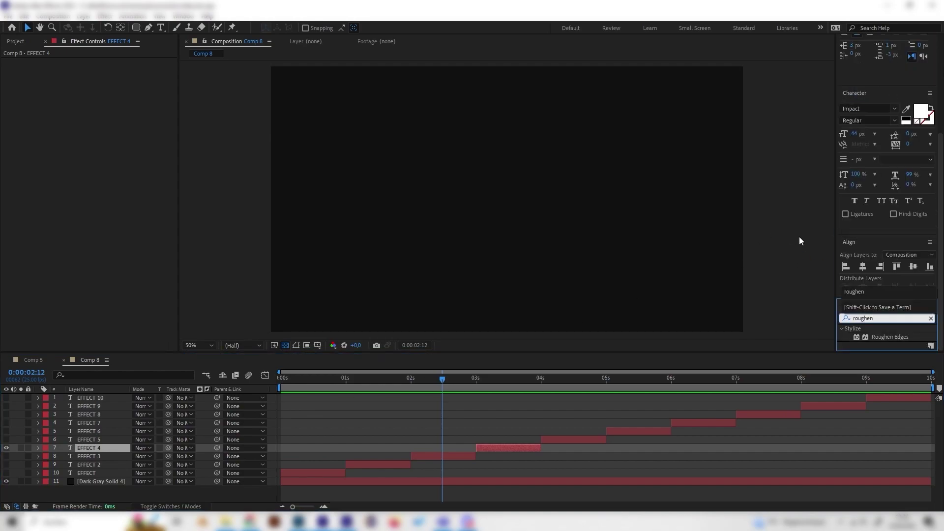
double_click(888, 337)
drag(514, 387, 503, 384)
key(/)
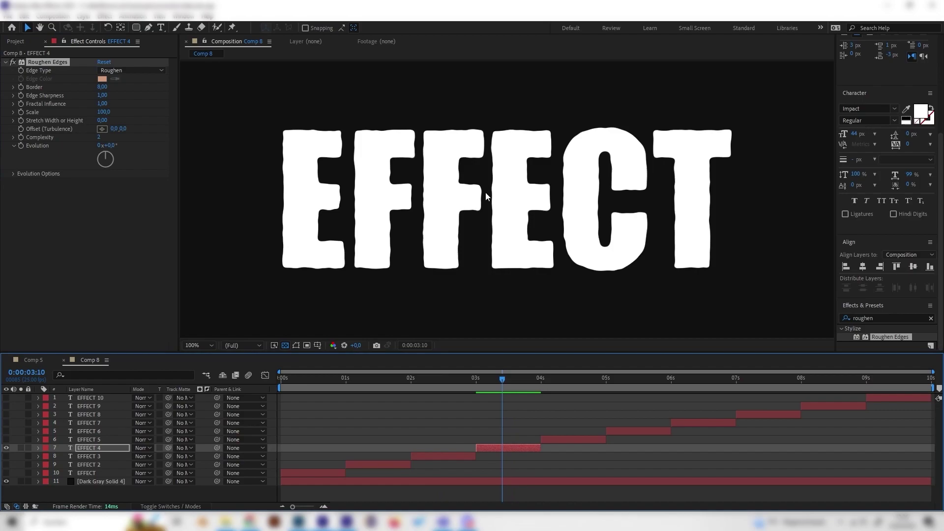
key(comma)
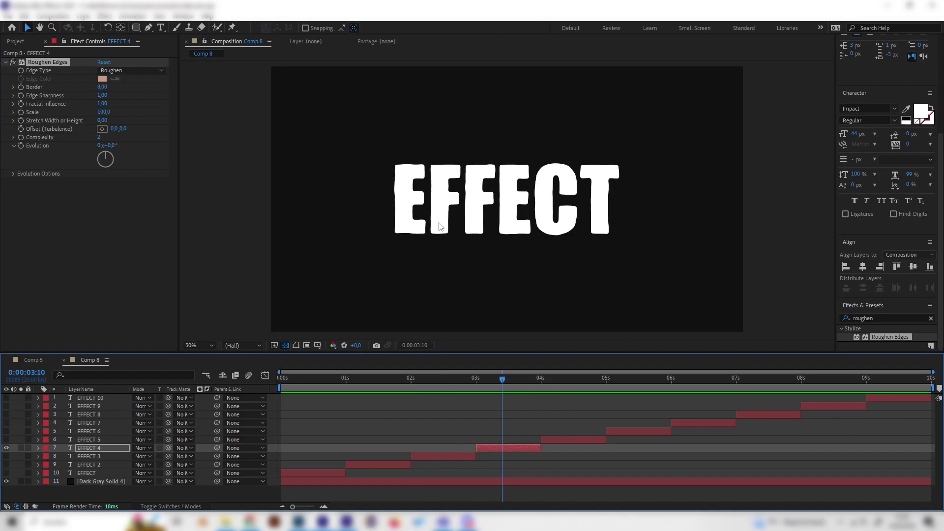
Try a Roughen Edges Border of 20, settle on 25, and raise Edge Sharpness to about 1.66.
click(104, 90)
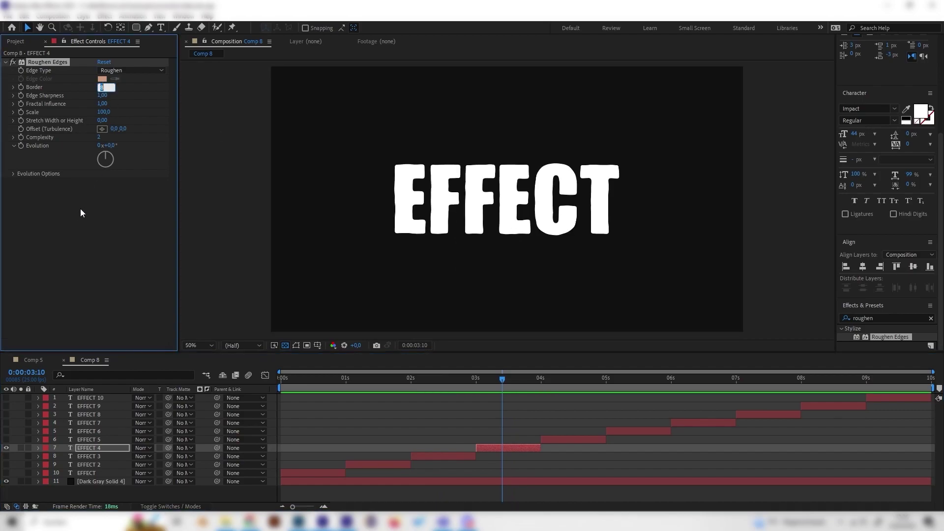
text(20)
key(Return)
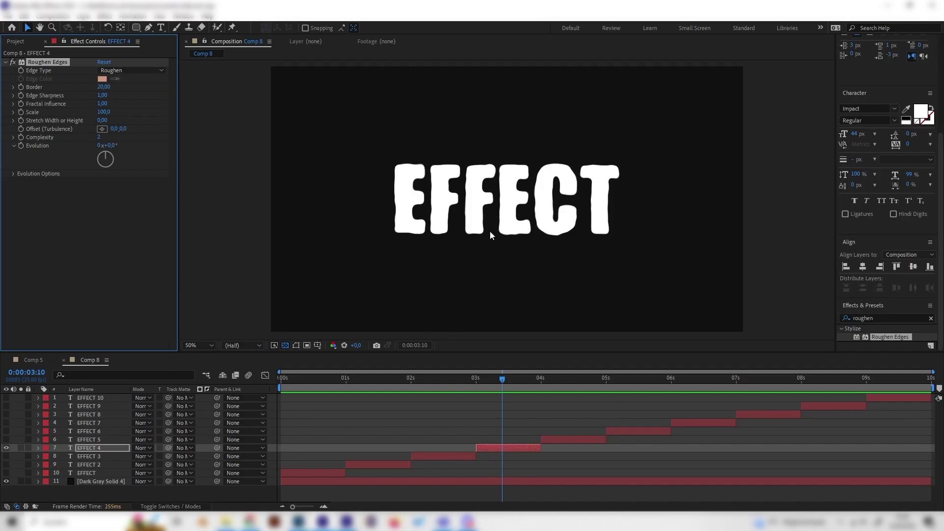
click(104, 87)
text(25)
key(Return)
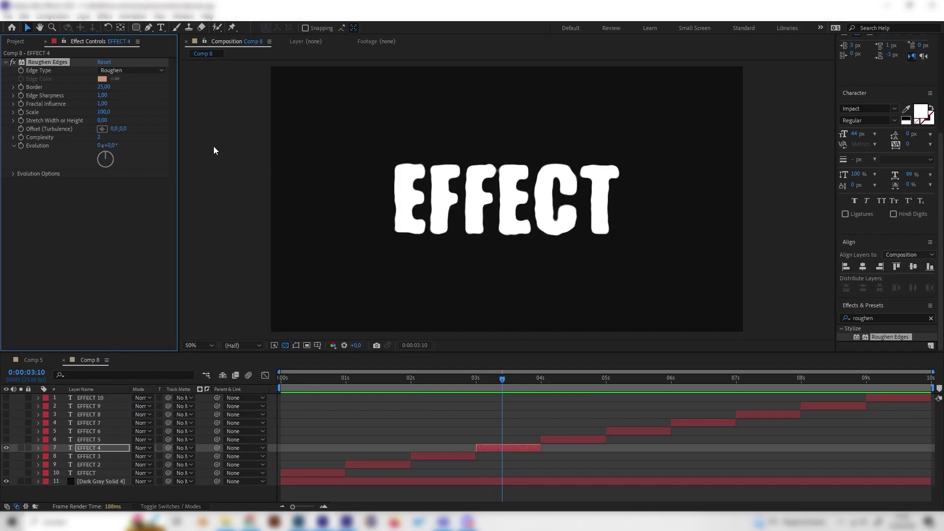
click(117, 216)
drag(102, 96, 115, 96)
Keyframe the Roughen Edges Evolution from 0° at 0:00:03:00 to a higher rotation at 0:00:03:24 and scrub through the animation.
drag(503, 379, 477, 387)
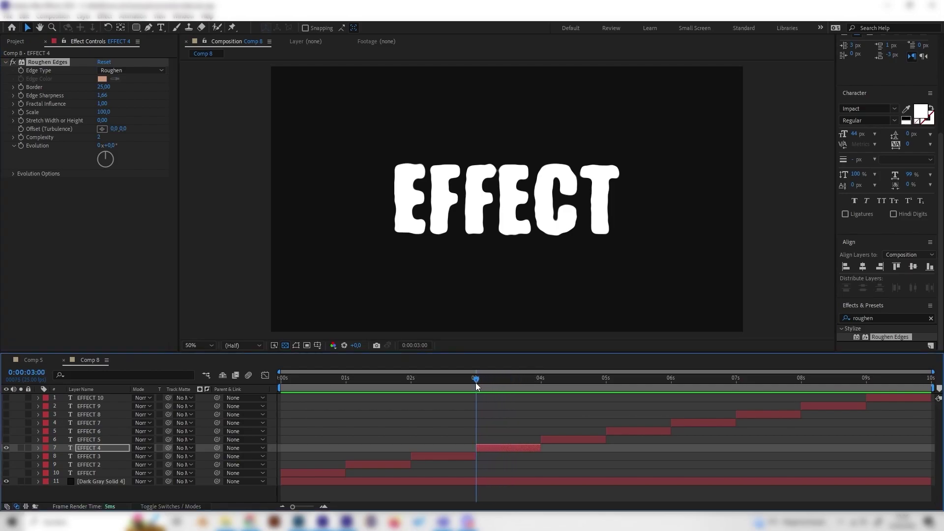
click(21, 146)
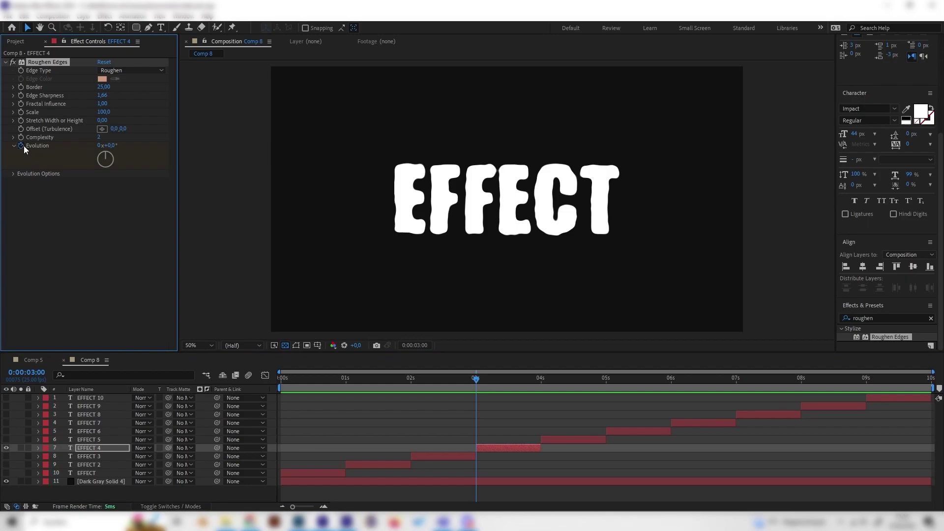
drag(532, 378, 540, 378)
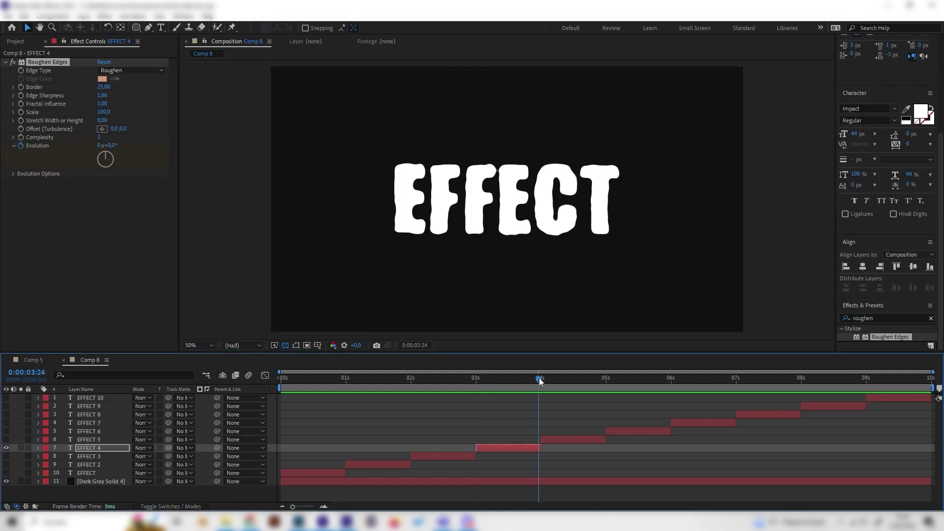
drag(104, 152, 111, 169)
click(517, 379)
drag(517, 379, 487, 377)
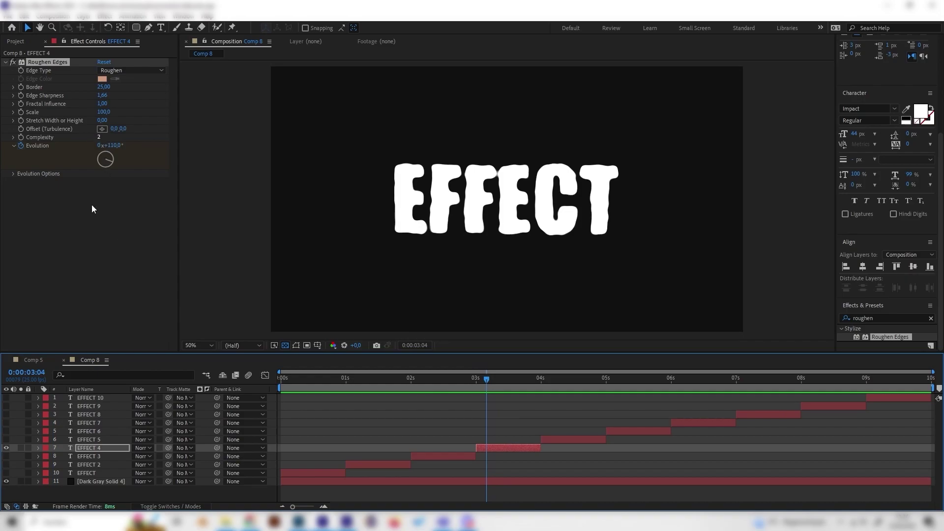
Try a Roughen Edges Complexity of 10, replace it with 1, and set Scale to 22.
click(101, 136)
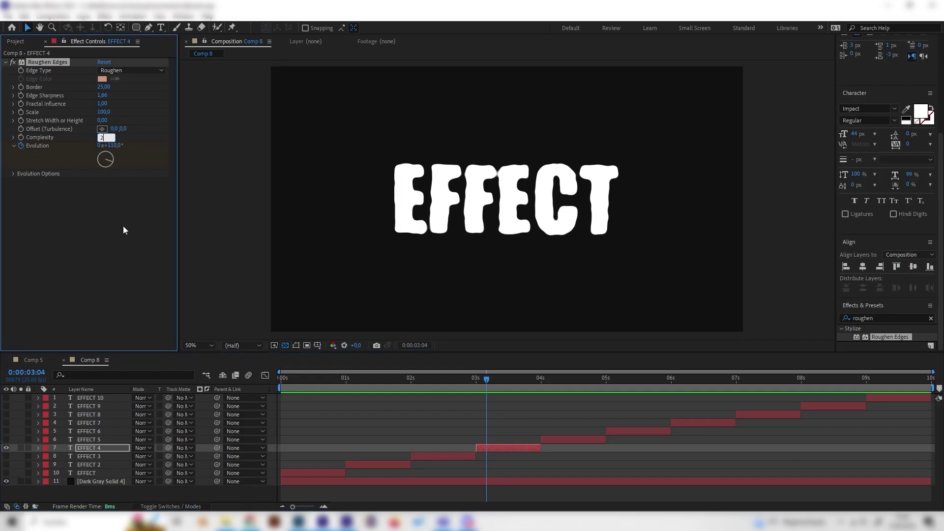
text(10)
key(Return)
key(ctrl+z)
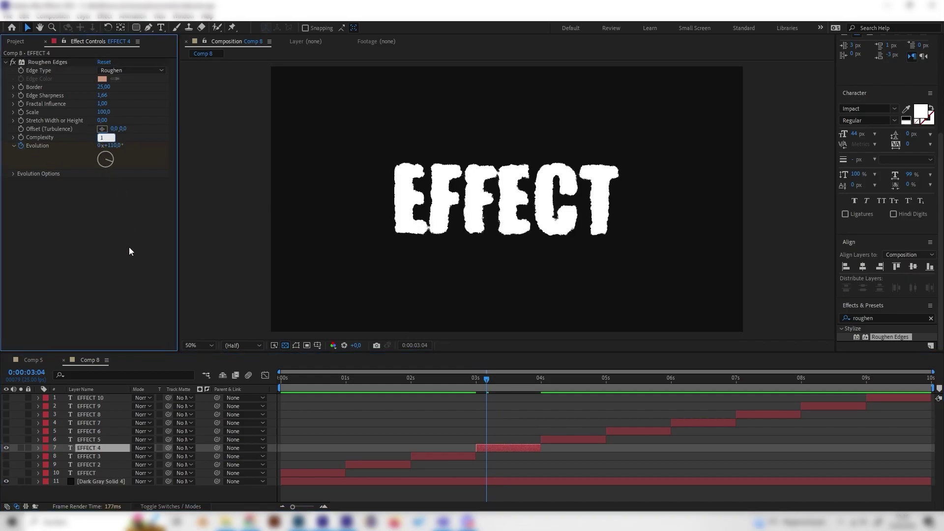
click(103, 112)
text(22)
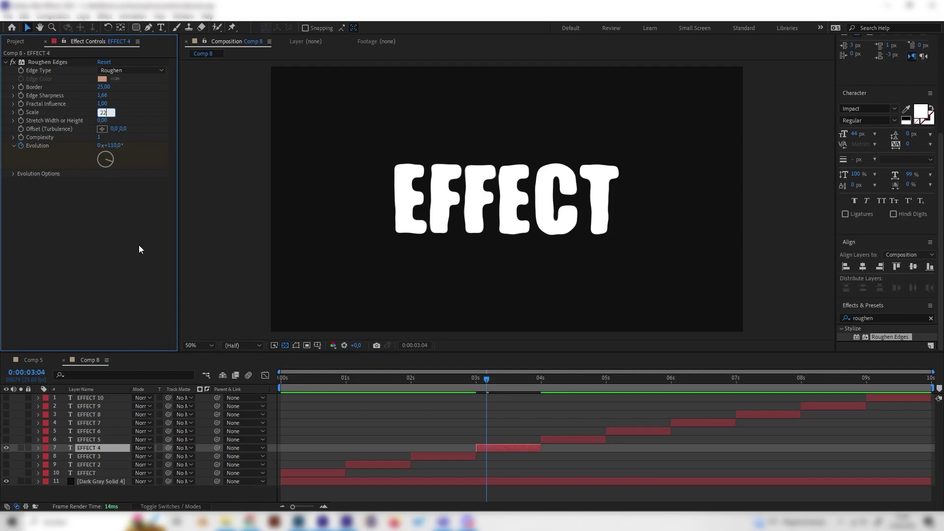
key(Return)
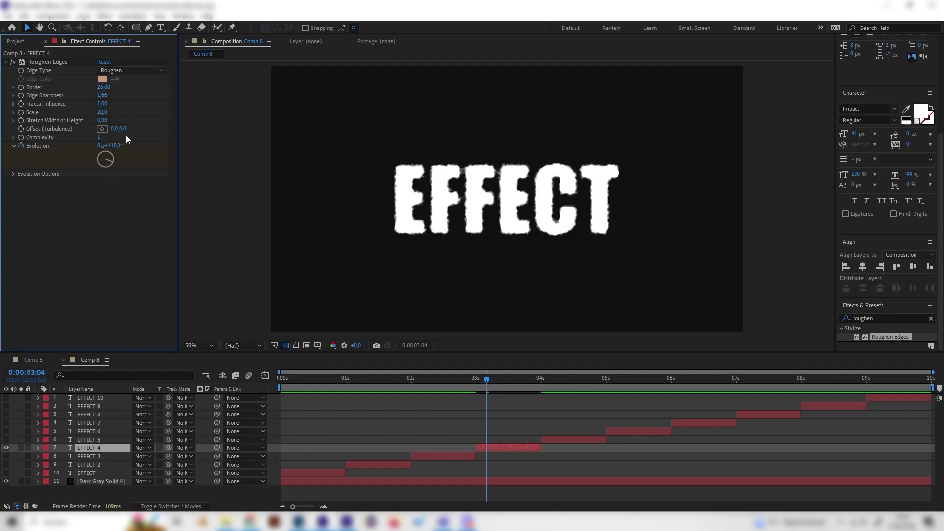
Examine the fifth effect in Comp 5 around 0:00:04:08.
click(44, 359)
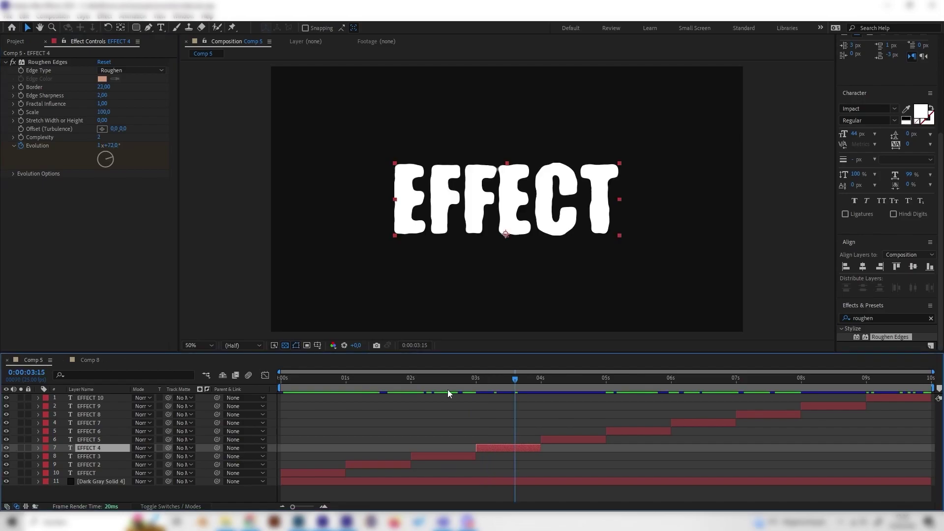
drag(529, 381, 561, 383)
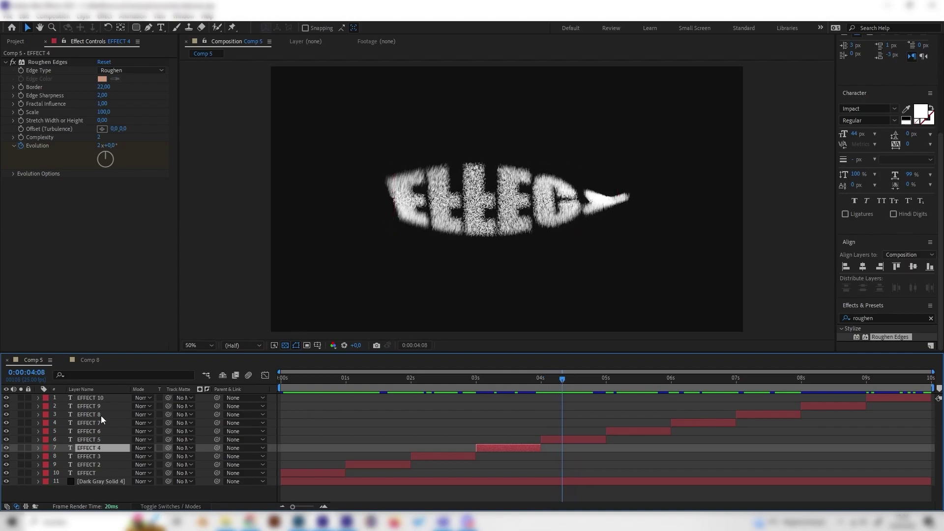
Return to Comp 8, hide the EFFECT 4 layer and make the EFFECT 5 layer visible.
click(90, 361)
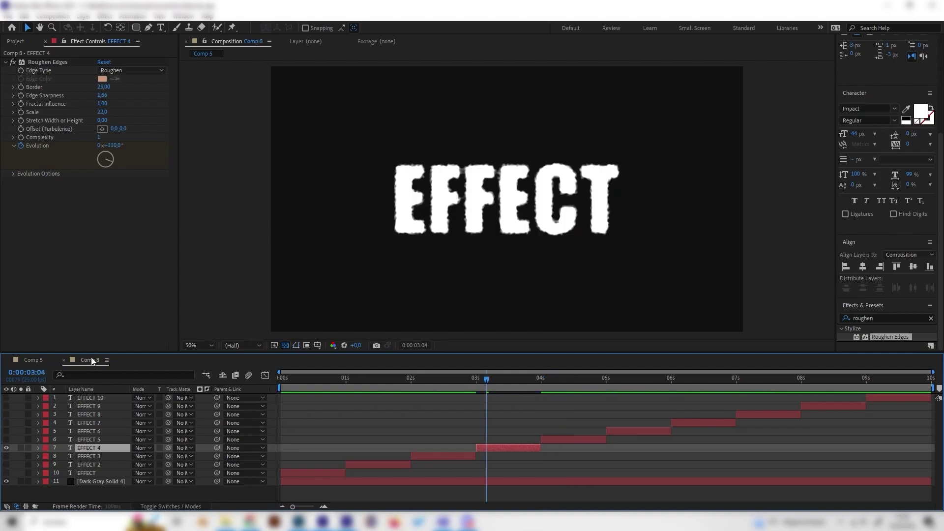
click(96, 439)
click(6, 448)
click(7, 440)
click(757, 322)
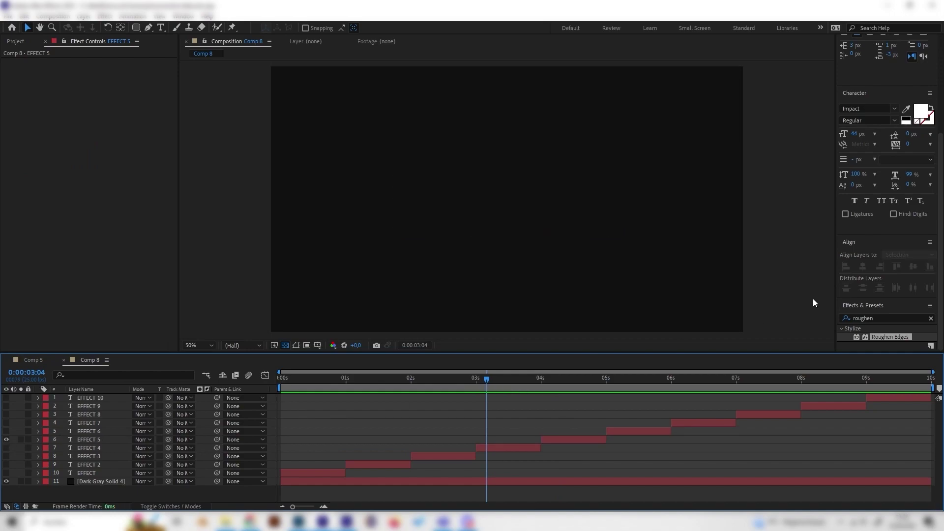
Find the CC Scatterize effect and apply it to the EFFECT 5 layer.
click(117, 439)
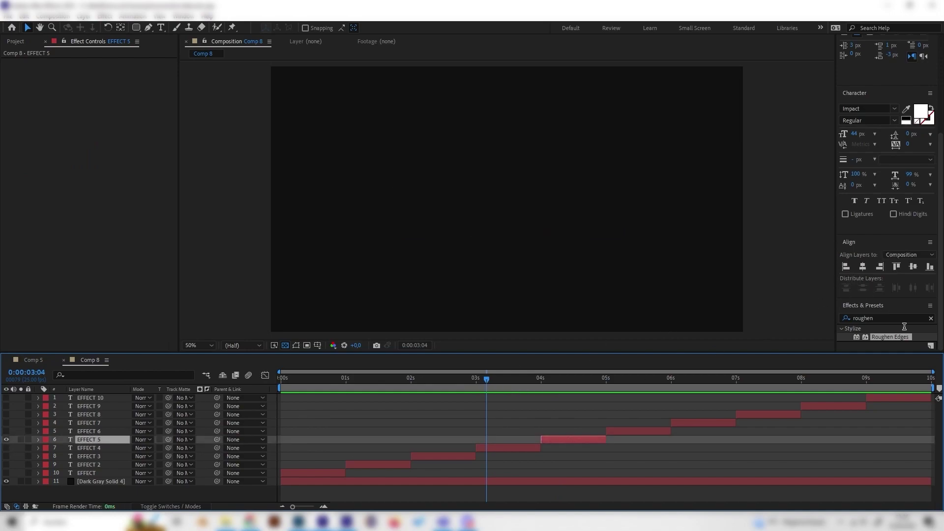
click(878, 319)
text(sca)
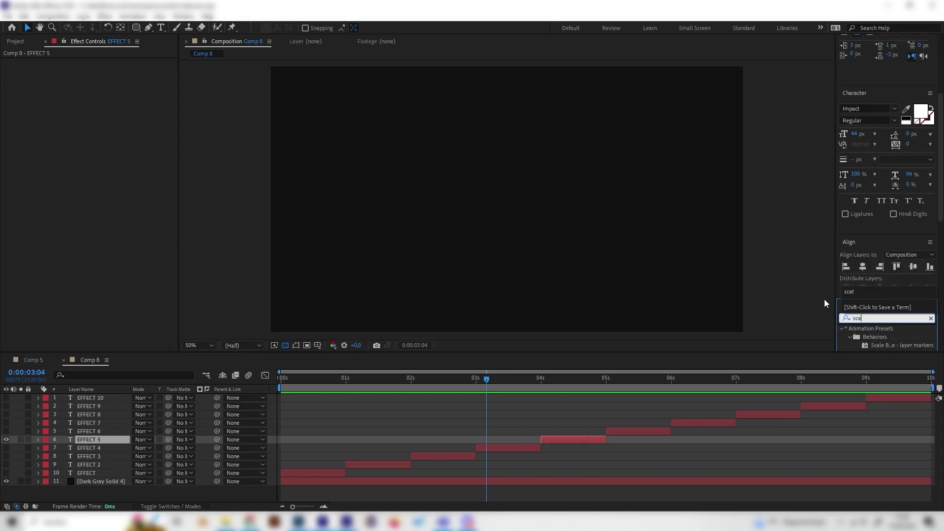
scroll(876, 334, down, 10)
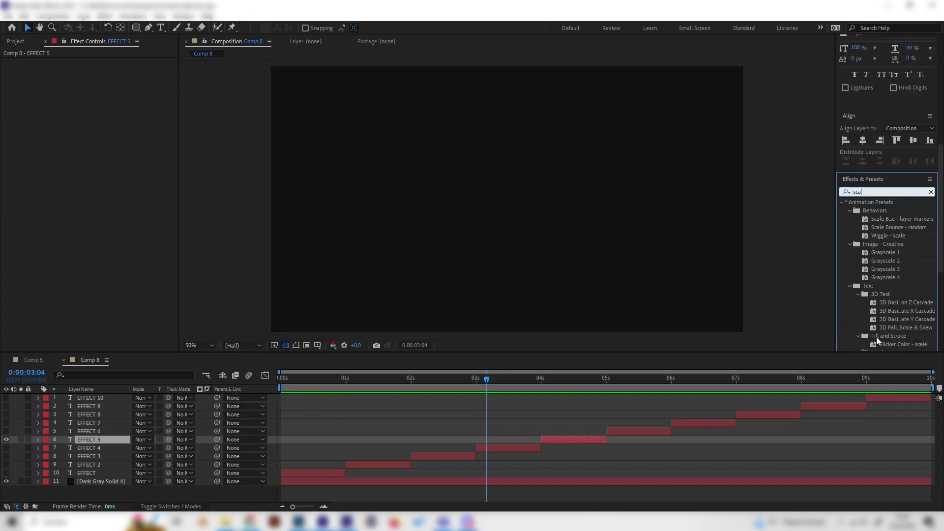
text(t)
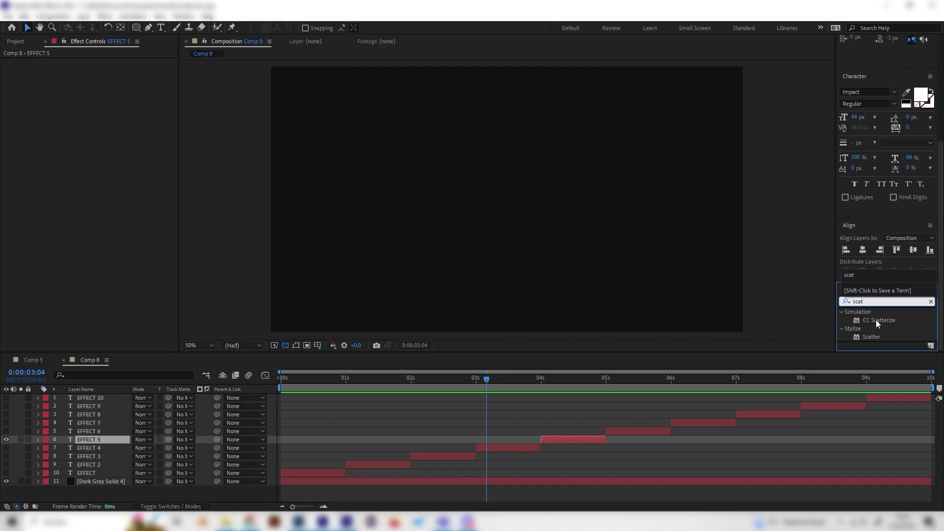
click(877, 320)
double_click(880, 321)
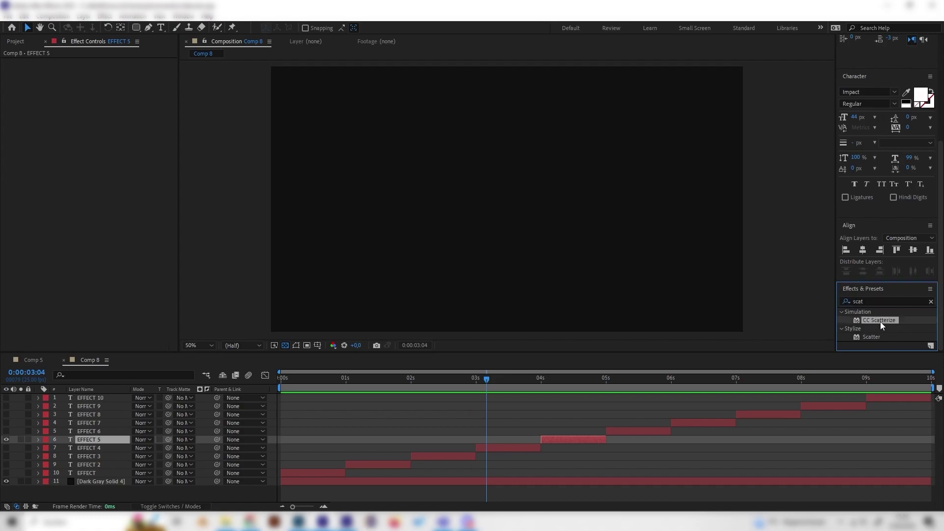
Preview EFFECT 5 at 0:00:04:07, try a CC Scatterize Scatter of 10, and replace it with 5.
mouse_move(571, 384)
mouse_down()
mouse_move(550, 379)
mouse_move(559, 380)
mouse_up()
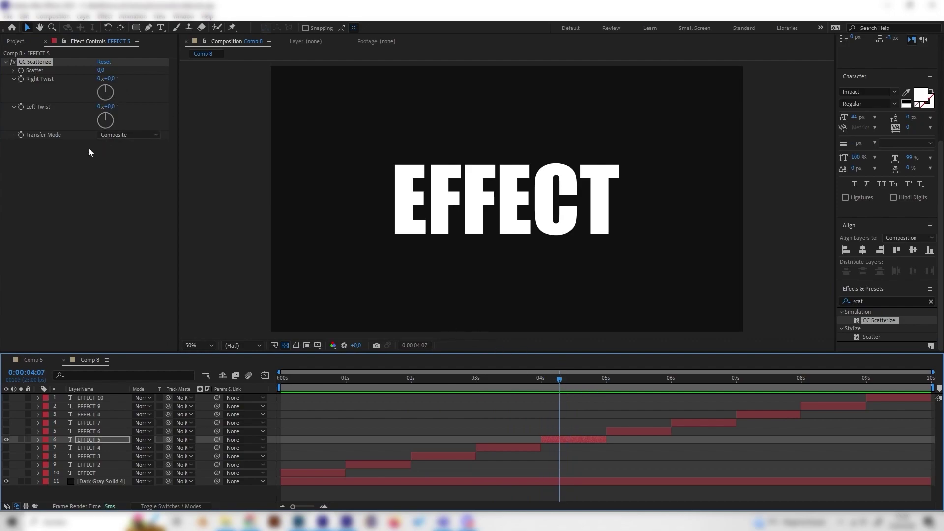
click(102, 71)
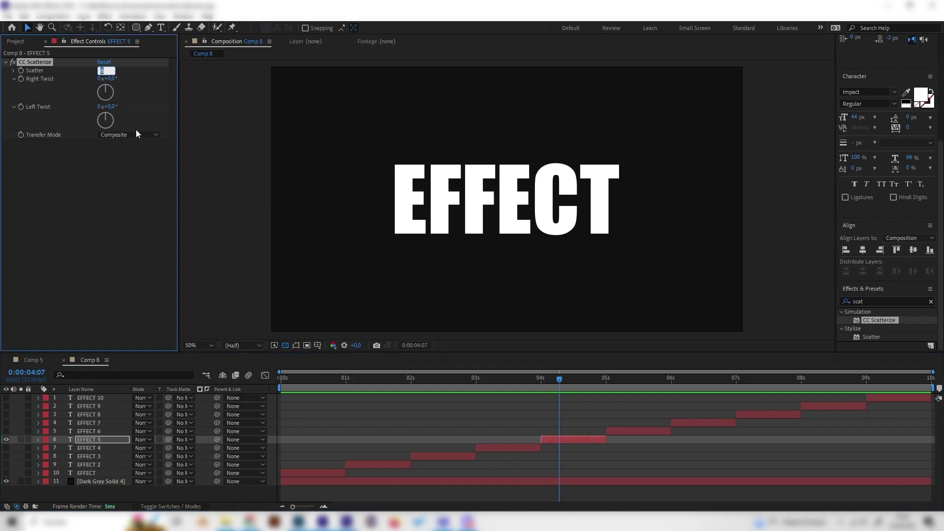
text(10)
key(Return)
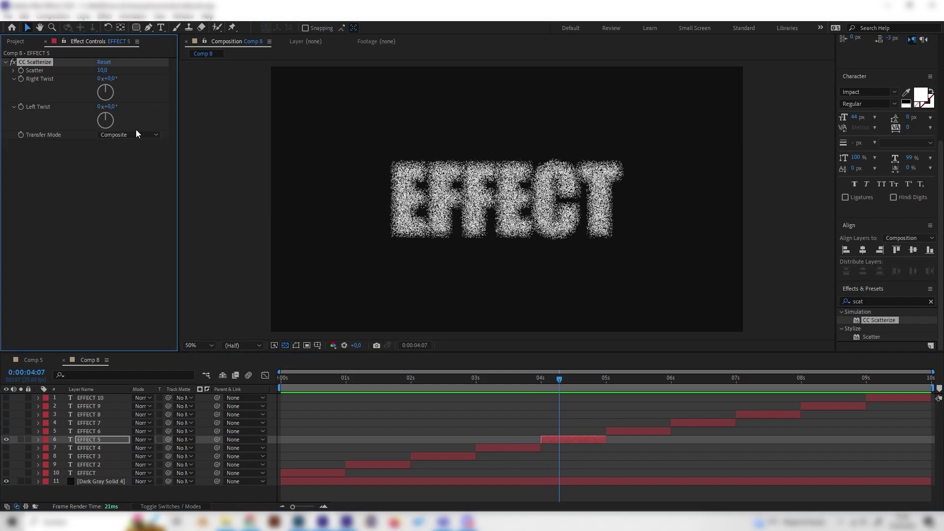
click(102, 71)
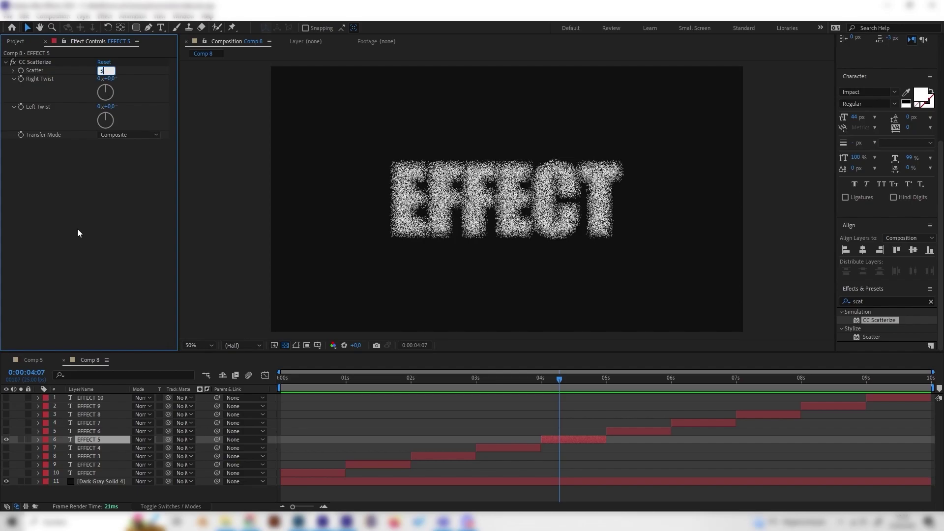
key(Return)
Keyframe the CC Scatterize Right Twist from 1x+354° at 0:00:04:00 to 0° at 0:00:04:23 and scrub back through it.
drag(552, 377, 542, 386)
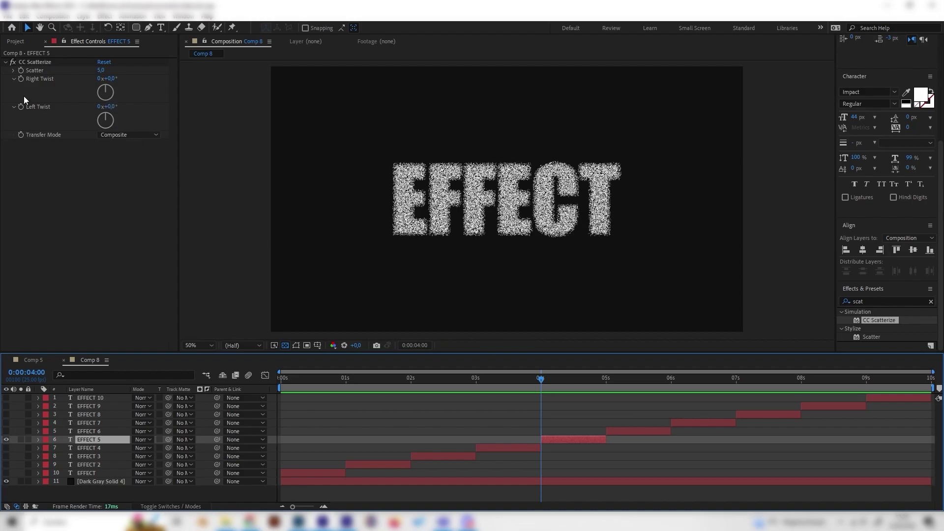
drag(106, 93, 102, 75)
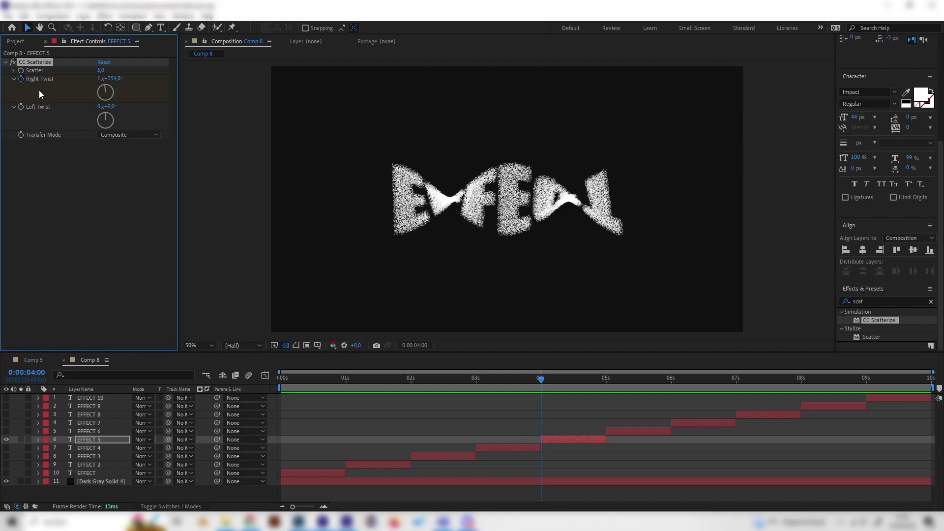
drag(594, 379, 602, 381)
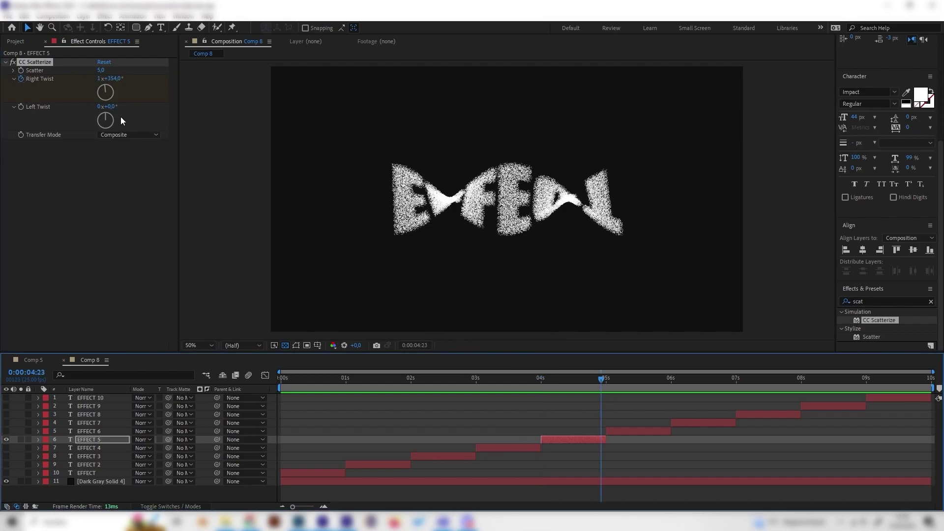
click(112, 79)
text(0)
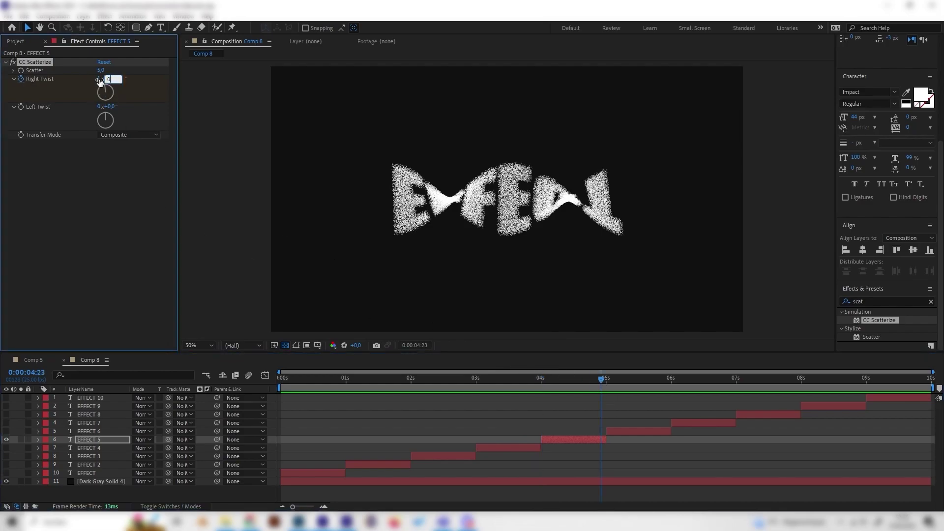
key(Return)
click(109, 211)
drag(595, 380, 542, 379)
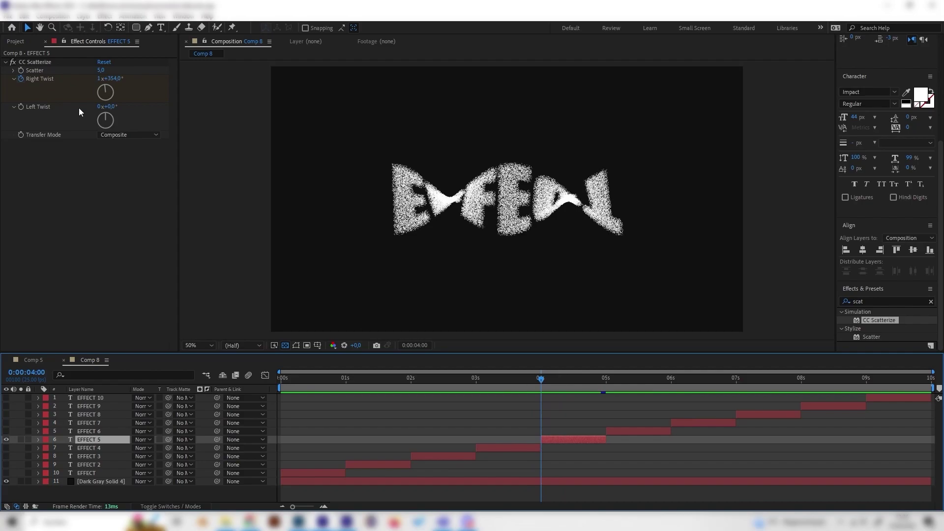
Try a much stronger Scatter and a value of 0, settle on 1, and scrub through the twist animation.
drag(101, 70, 220, 94)
mouse_move(597, 378)
mouse_down()
mouse_move(584, 379)
mouse_move(599, 379)
mouse_up()
mouse_move(104, 70)
mouse_down()
mouse_move(69, 72)
mouse_move(103, 73)
mouse_up()
text(0)
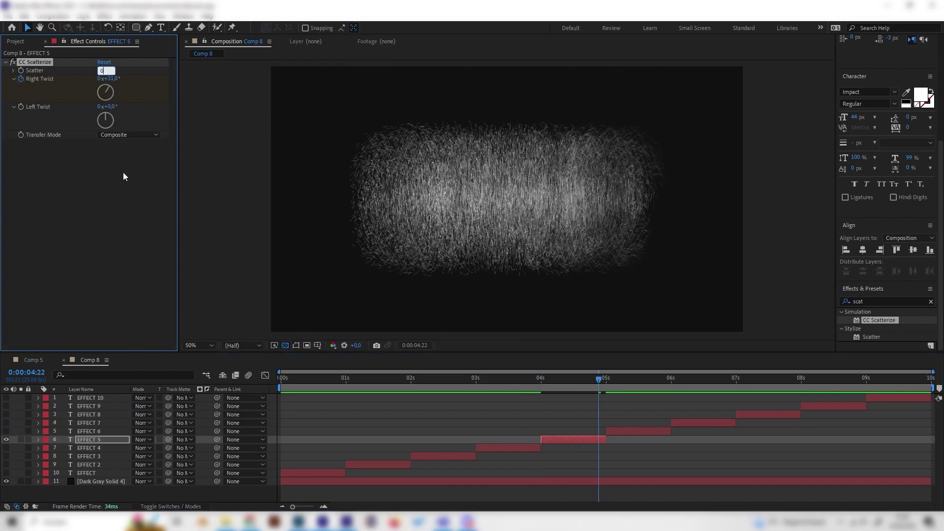
key(Return)
click(101, 70)
text(1)
key(Return)
drag(600, 381, 573, 383)
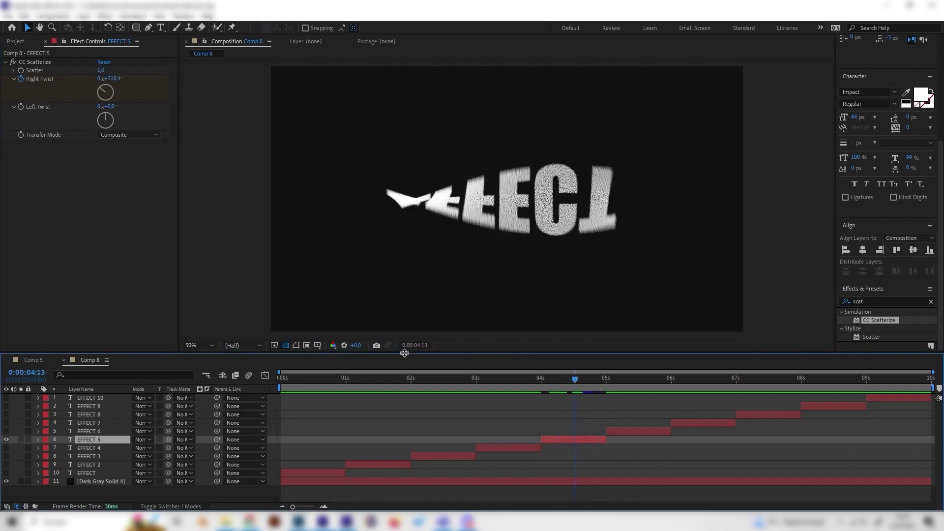
Examine the effects used on the EFFECT 6 layer in Comp 5 around 0:00:05:07.
click(37, 359)
click(636, 387)
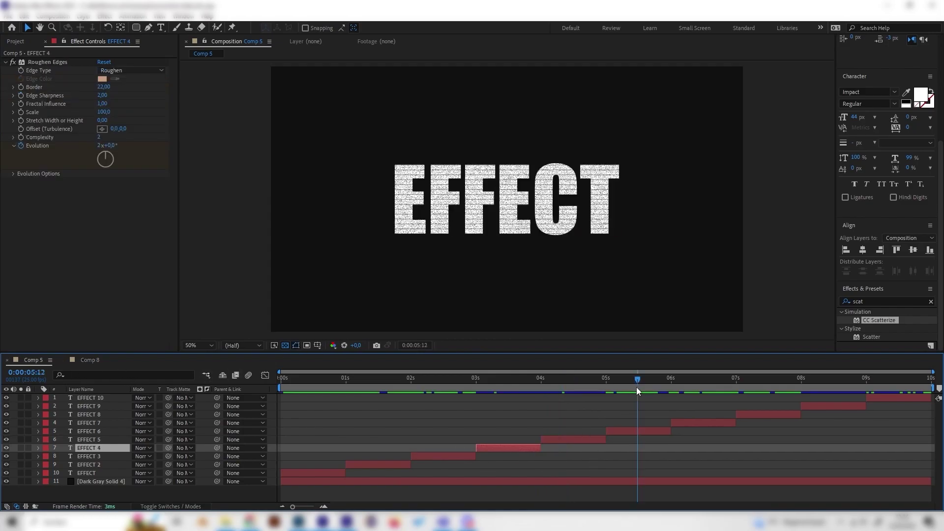
click(597, 441)
click(639, 431)
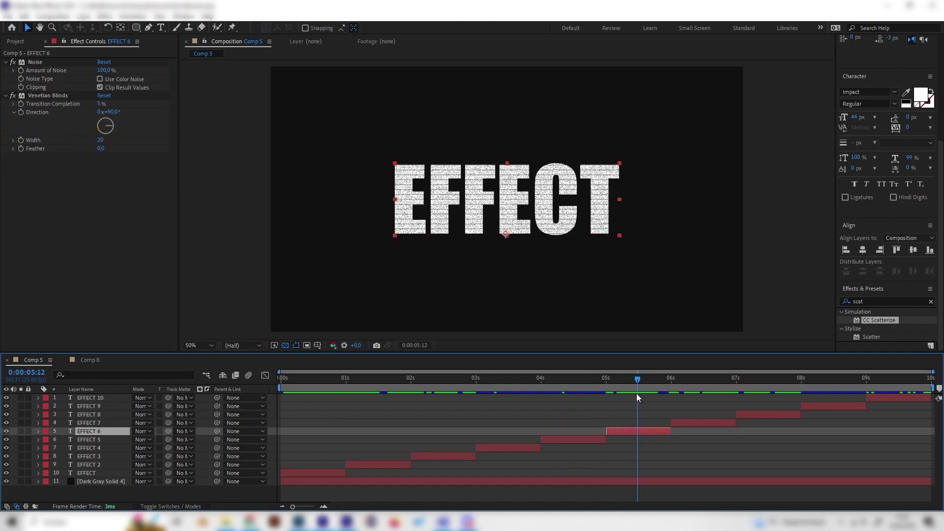
drag(635, 387, 625, 392)
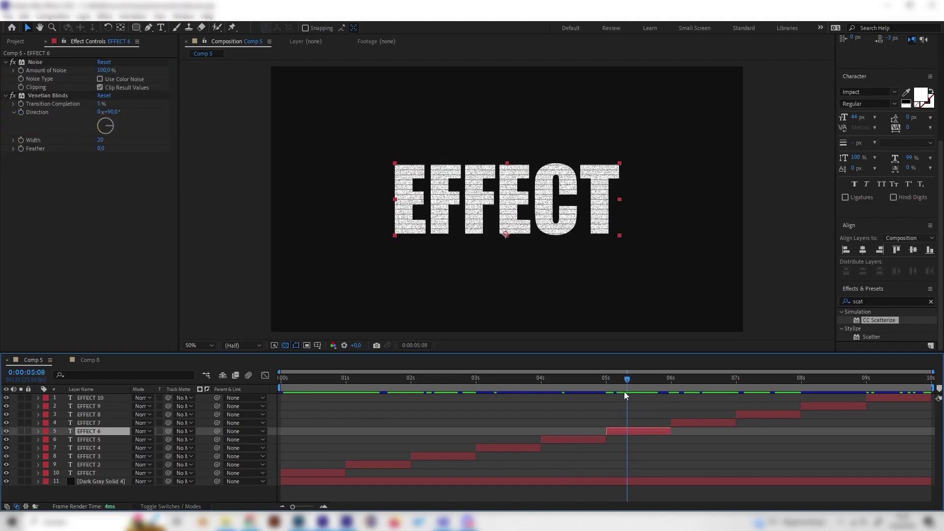
click(625, 385)
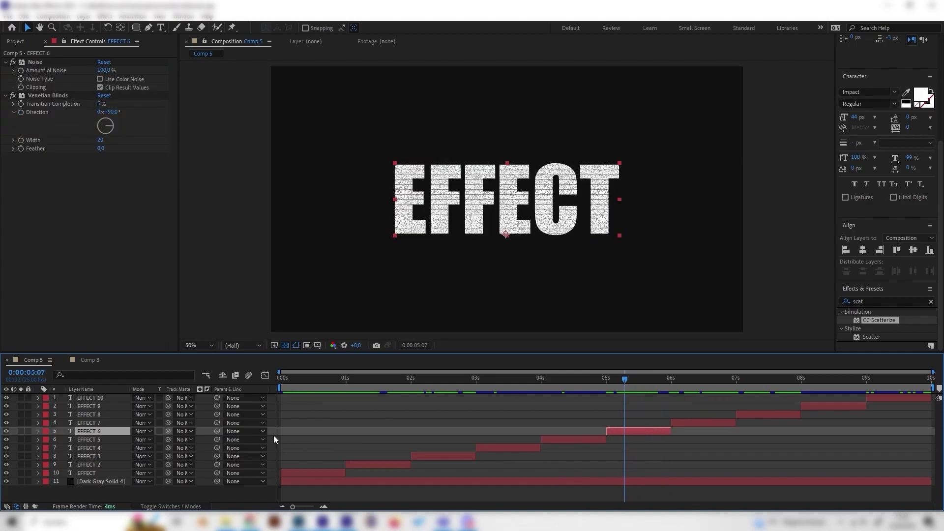
Return to Comp 8, hide EFFECT 5, show EFFECT 6 and go to 0:00:05:13.
click(84, 361)
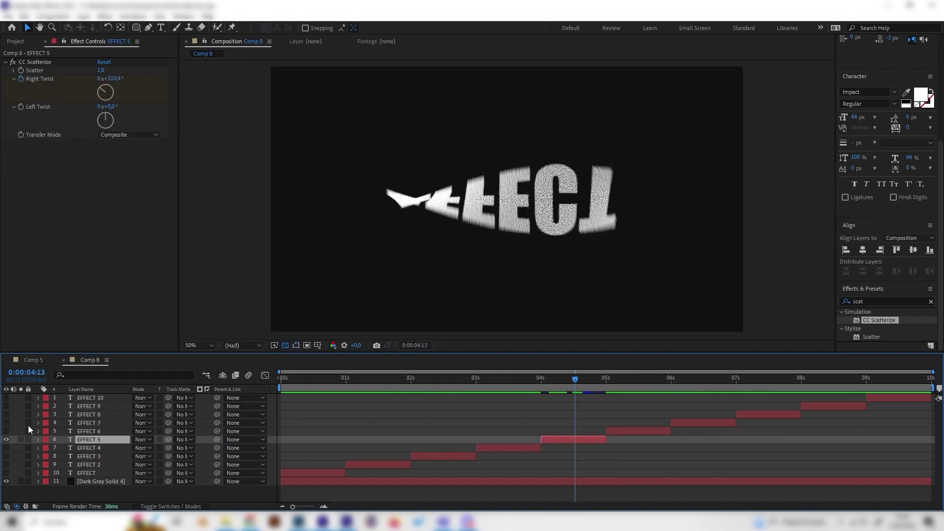
click(6, 439)
click(79, 432)
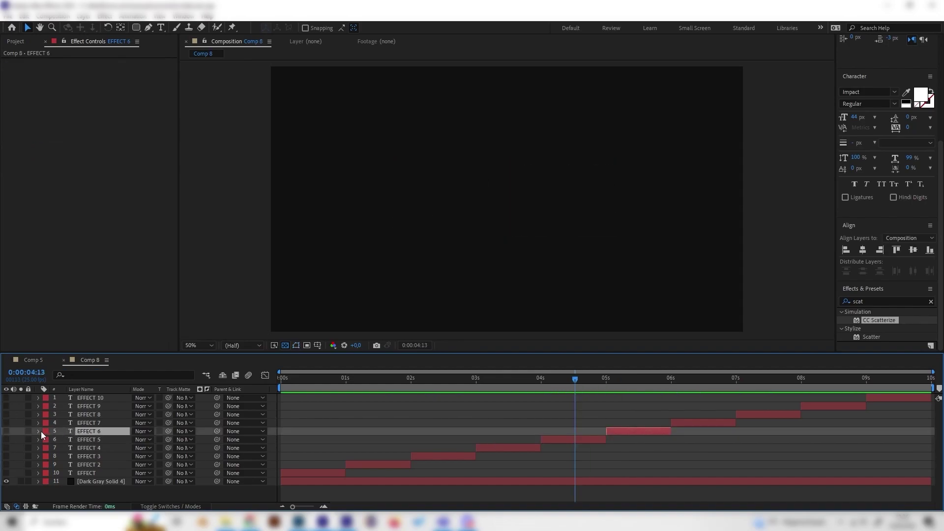
click(6, 431)
click(640, 388)
Find the Noise effect under Noise & Grain and apply it to the EFFECT 6 layer.
click(881, 302)
text(noise)
scroll(897, 341, down, 3)
click(875, 304)
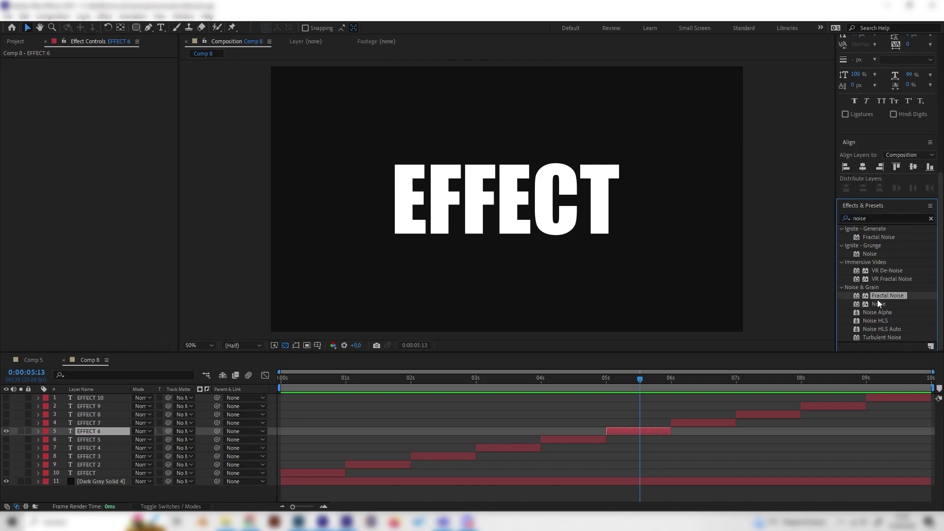
double_click(881, 305)
Try an Amount of Noise of 64%, then settle on 49% with Use Color Noise left off.
drag(102, 70, 124, 74)
click(104, 70)
text(64)
key(Return)
click(100, 79)
click(117, 70)
mouse_move(106, 70)
mouse_down()
mouse_move(126, 74)
mouse_move(113, 74)
mouse_up()
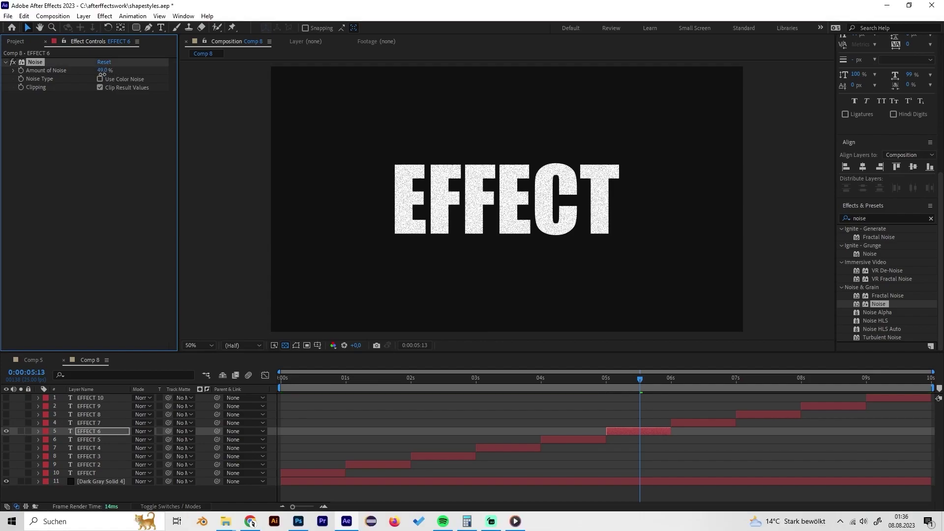
Check EFFECT 6's effects in Comp 5 and apply the Venetian Blinds transition effect to EFFECT 6 in Comp 8.
click(873, 217)
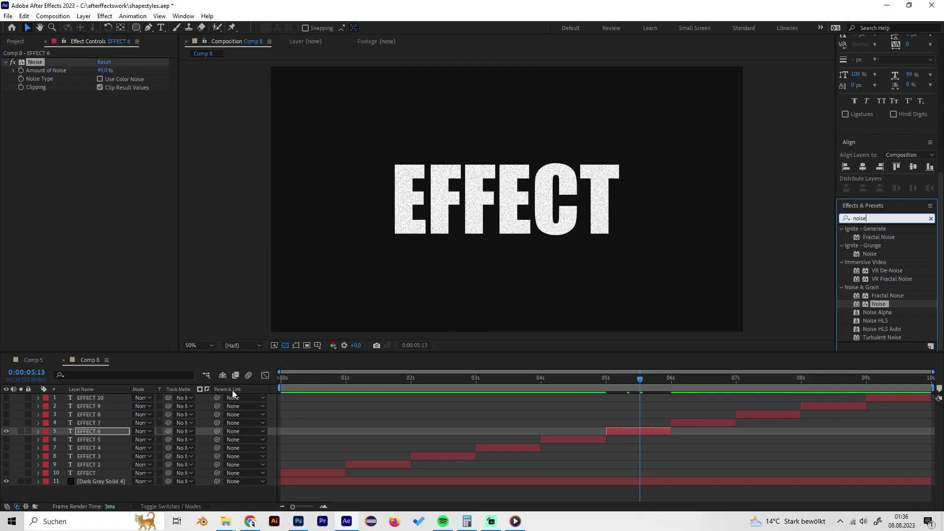
click(49, 357)
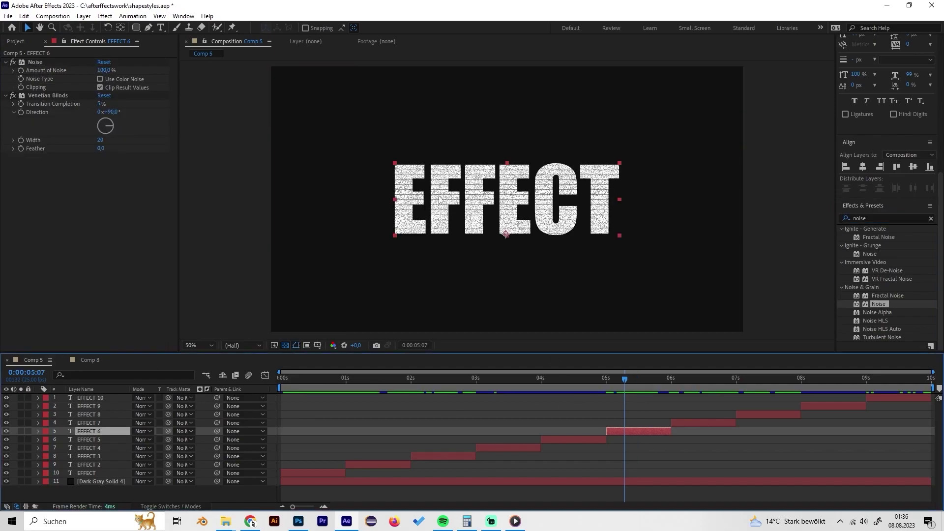
click(101, 359)
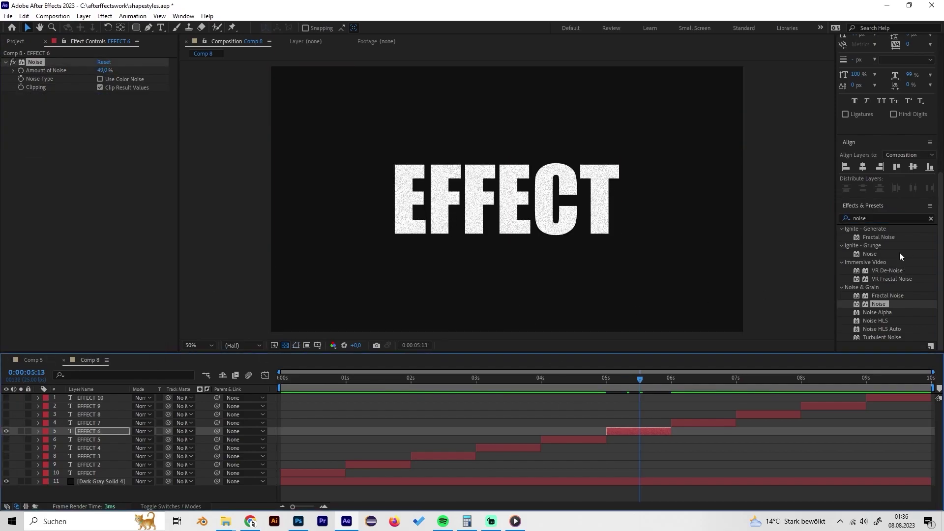
click(850, 218)
key(BackSpace)
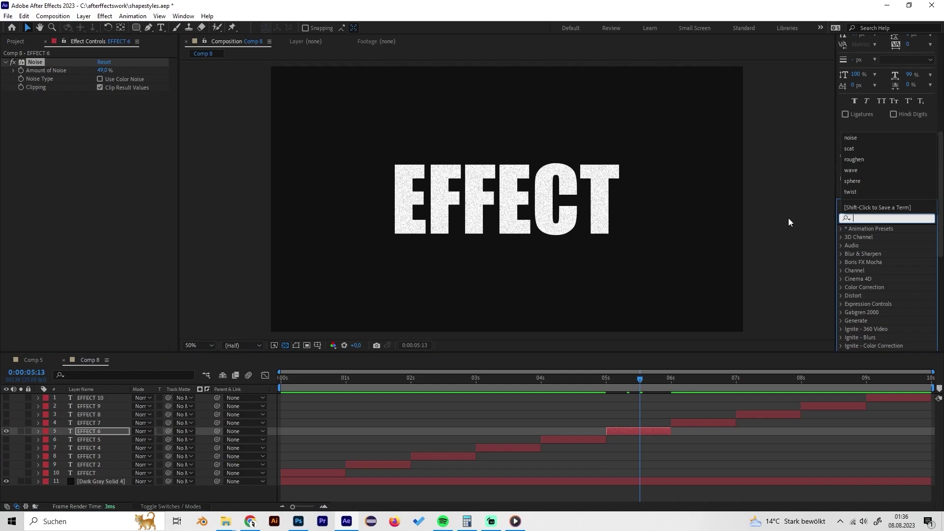
text(venetio)
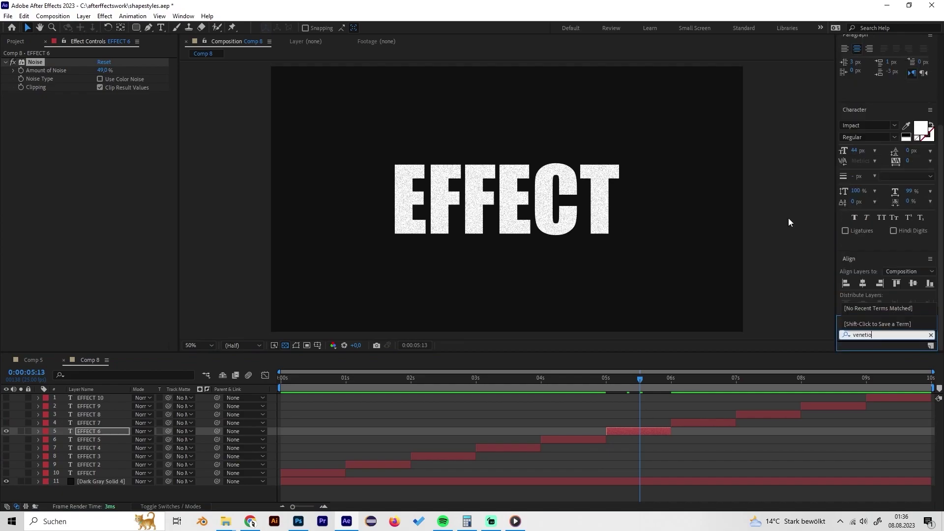
key(BackSpace)
text(an)
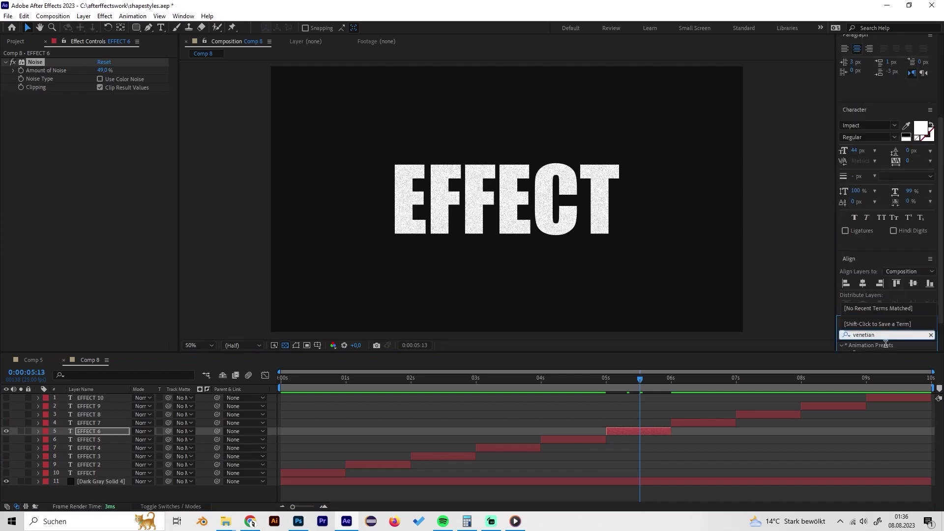
double_click(890, 337)
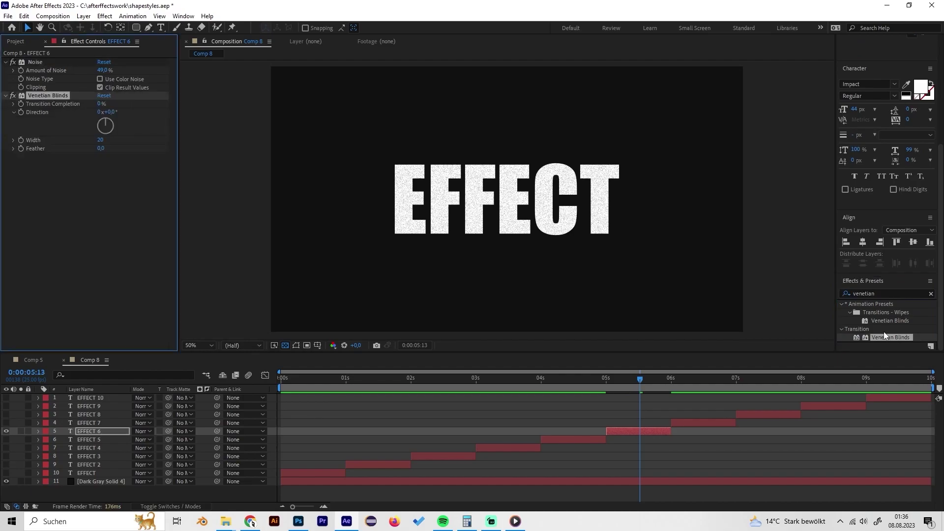
Try a Venetian Blinds Transition Completion of 5%, replace it with 3%, and set Direction to 90°.
click(99, 106)
text(5)
key(Return)
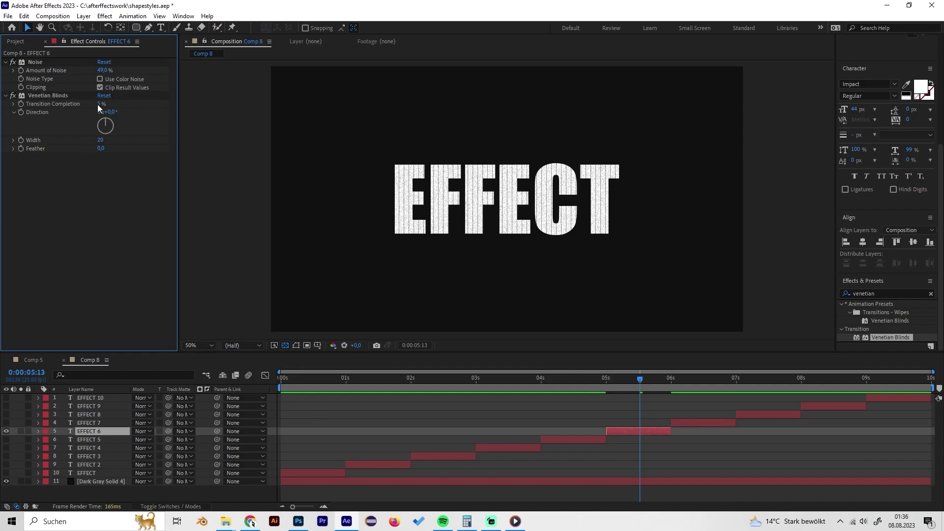
click(101, 103)
text(3)
key(Return)
click(110, 112)
text(90)
key(Return)
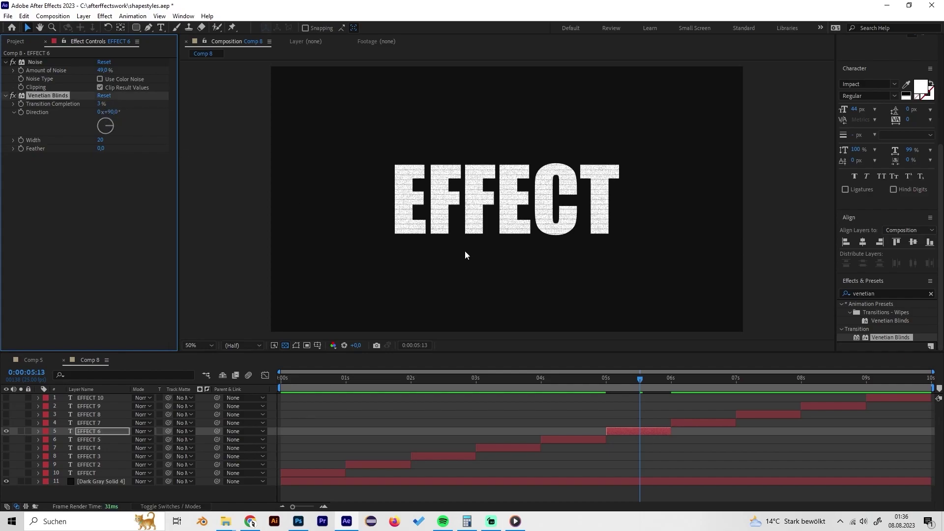
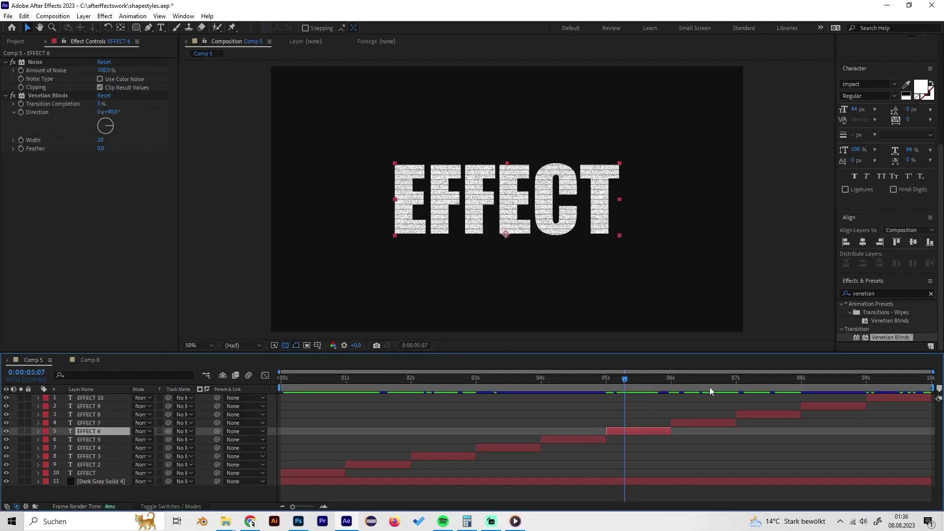
Review the EFFECT 7 animation in Comp 5 and make EFFECT 7 the only visible text layer in Comp 8.
drag(698, 385, 672, 385)
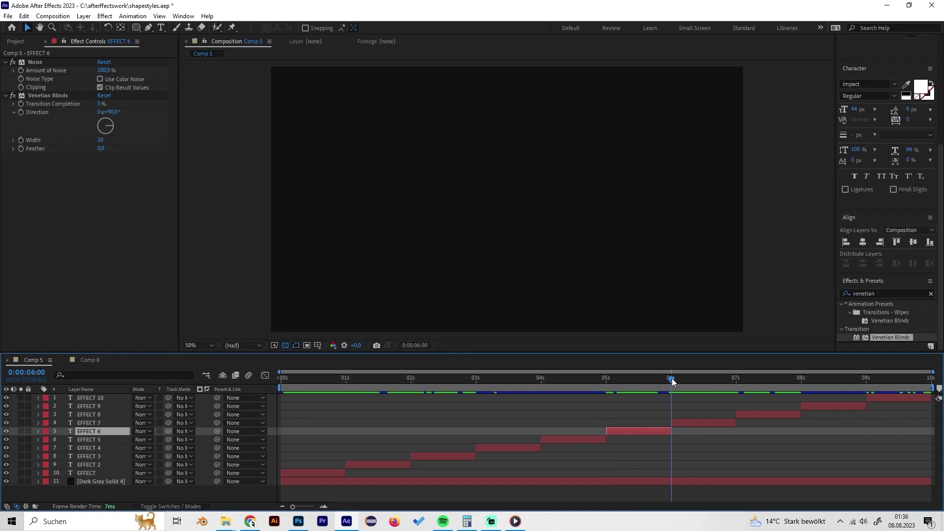
drag(673, 384, 711, 385)
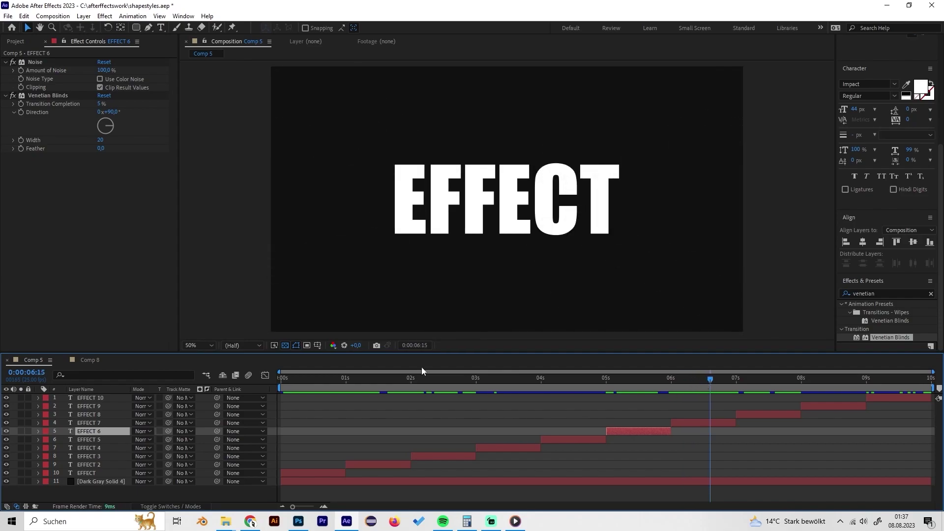
click(100, 360)
click(698, 424)
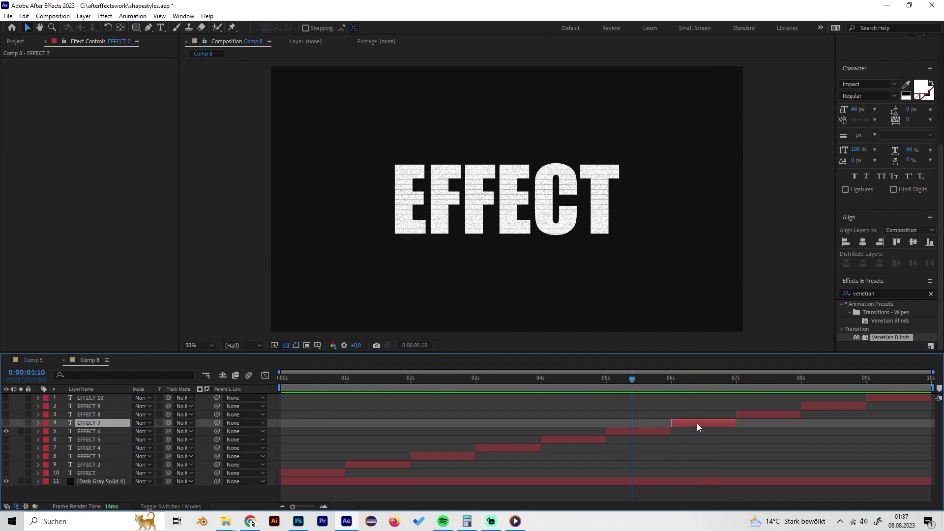
click(6, 422)
click(681, 386)
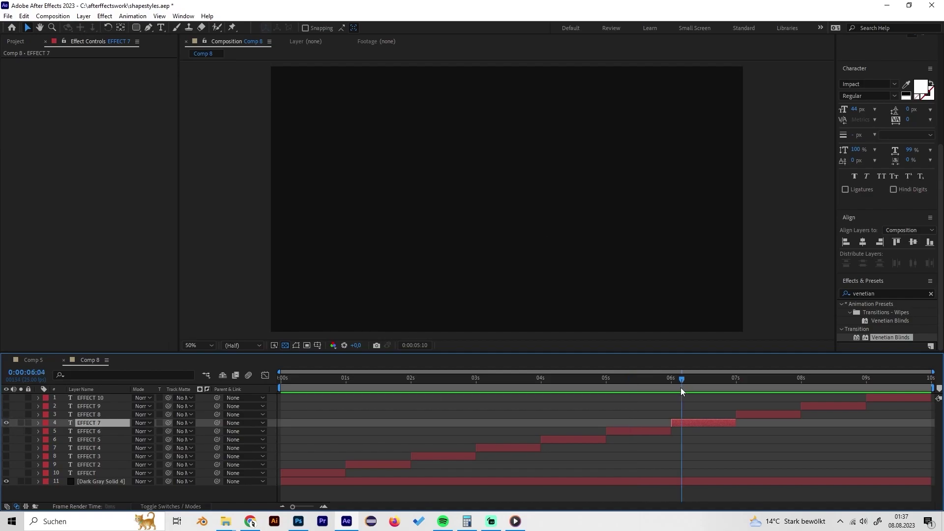
Search the effects for "light" and apply the CC Light Wipe transition to the EFFECT 7 layer.
double_click(886, 295)
text(light)
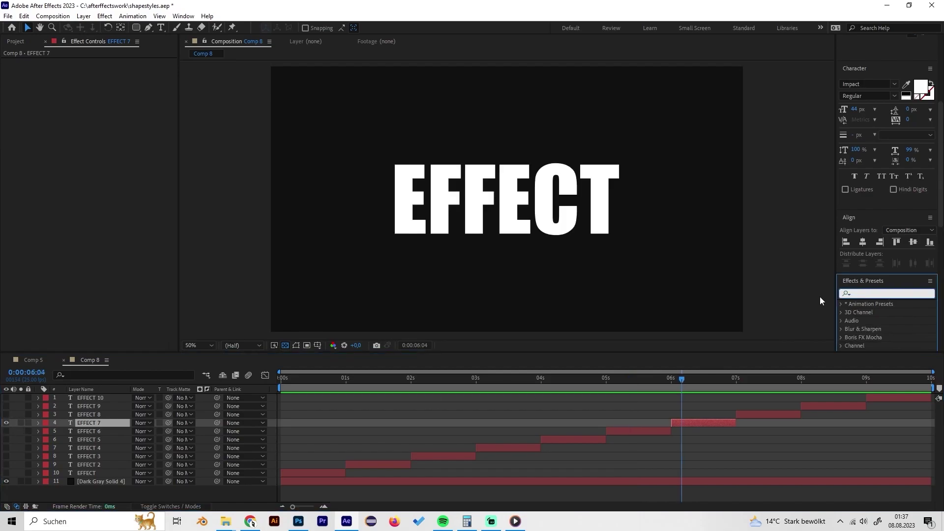
scroll(886, 330, down, 10)
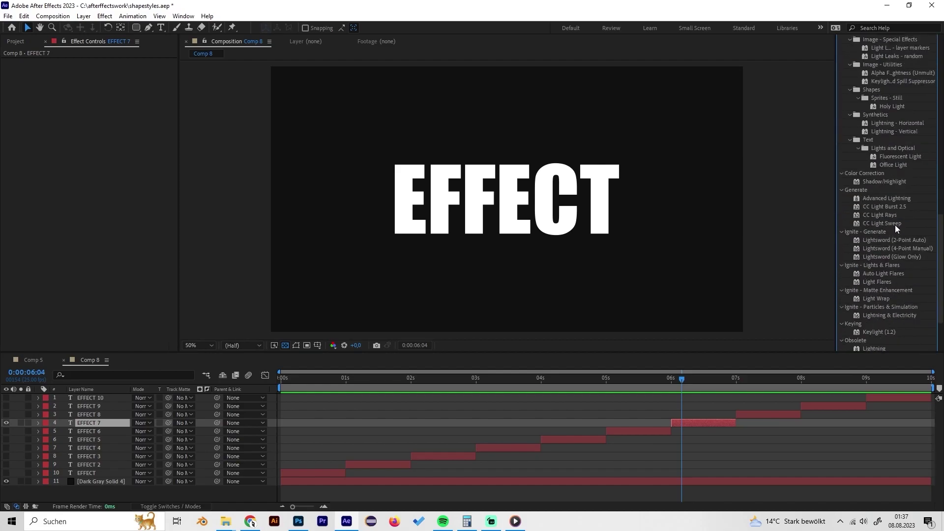
scroll(888, 314, down, 3)
click(886, 321)
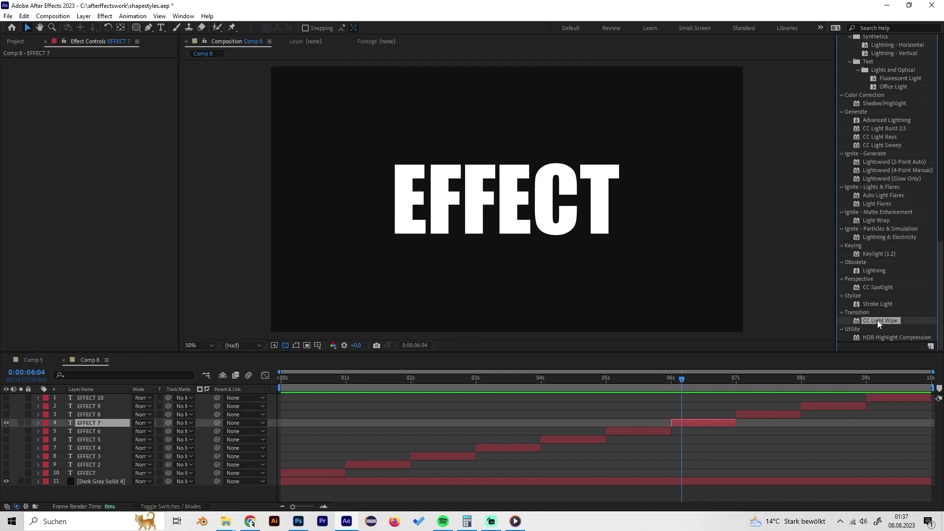
double_click(880, 321)
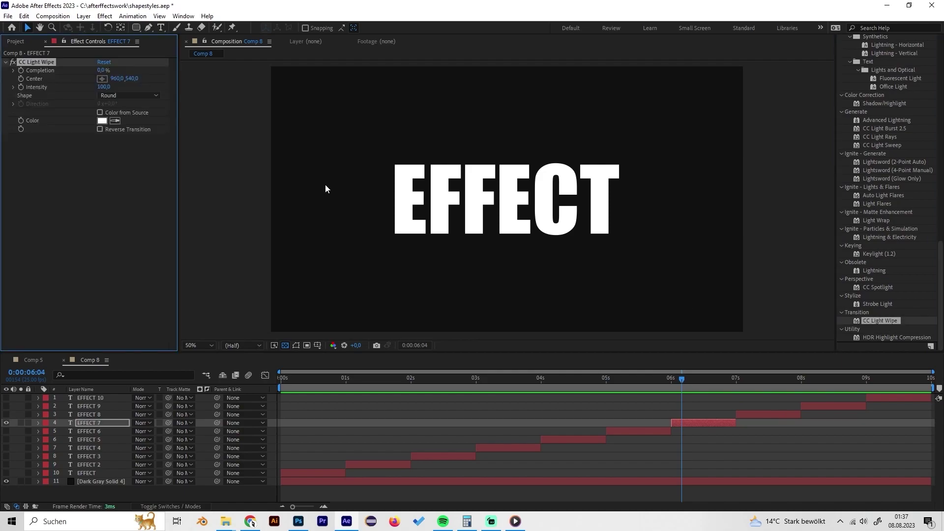
Turn on Reverse Transition for CC Light Wipe and keyframe its Completion at 100% at 0:00:06:00.
click(98, 145)
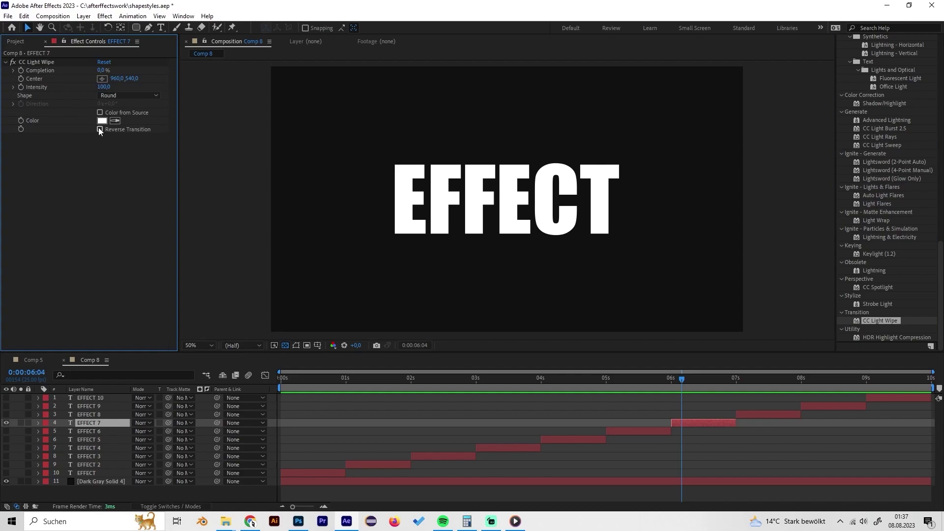
click(99, 129)
drag(681, 382, 673, 387)
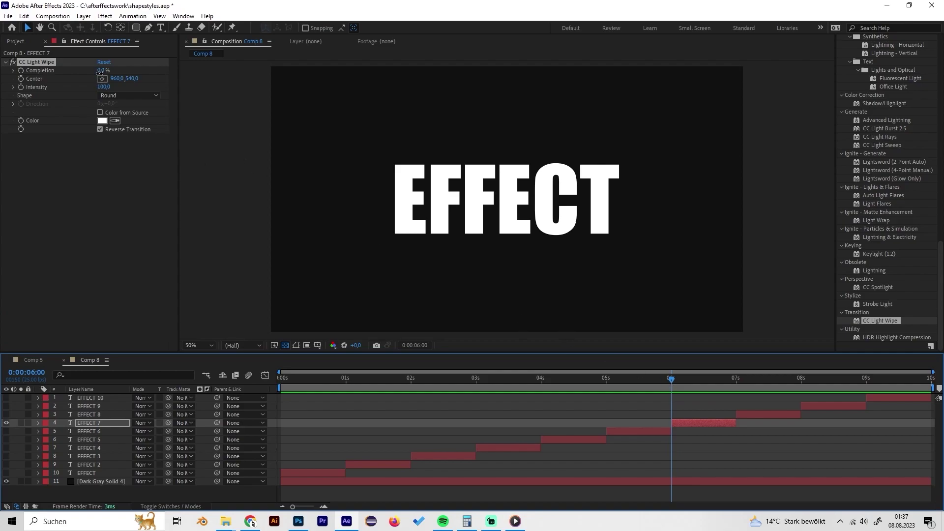
drag(100, 70, 149, 74)
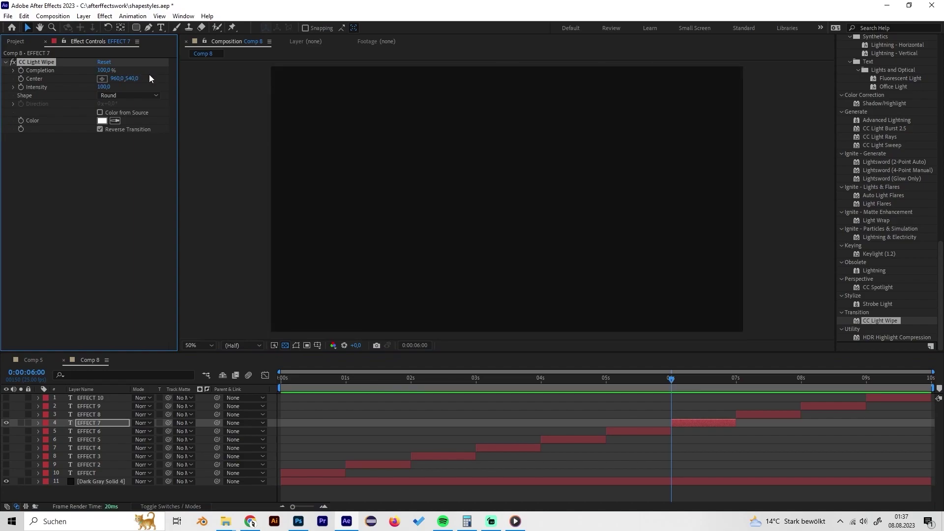
click(21, 70)
Add a CC Light Wipe Completion keyframe of around 50% at 0:00:06:23 and preview the wipe on EFFECT 7.
drag(712, 383, 731, 382)
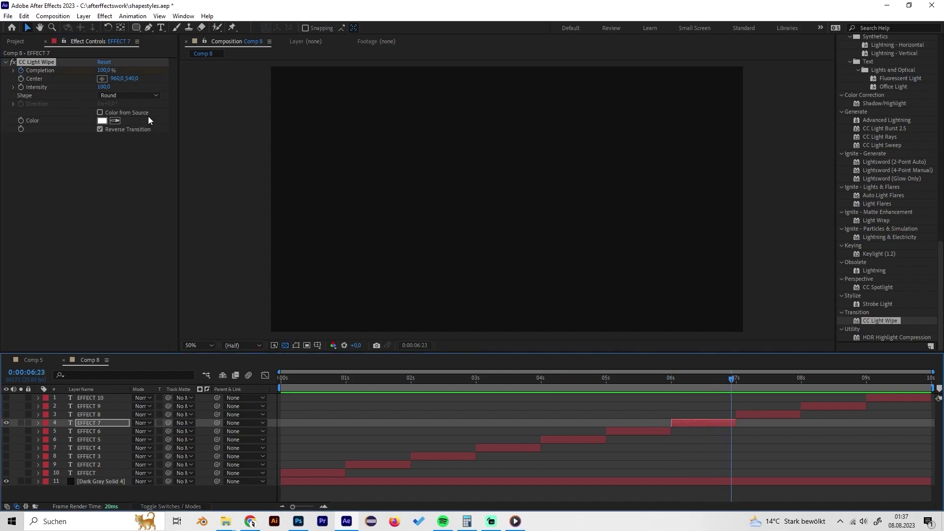
drag(104, 70, 80, 70)
right_click(79, 71)
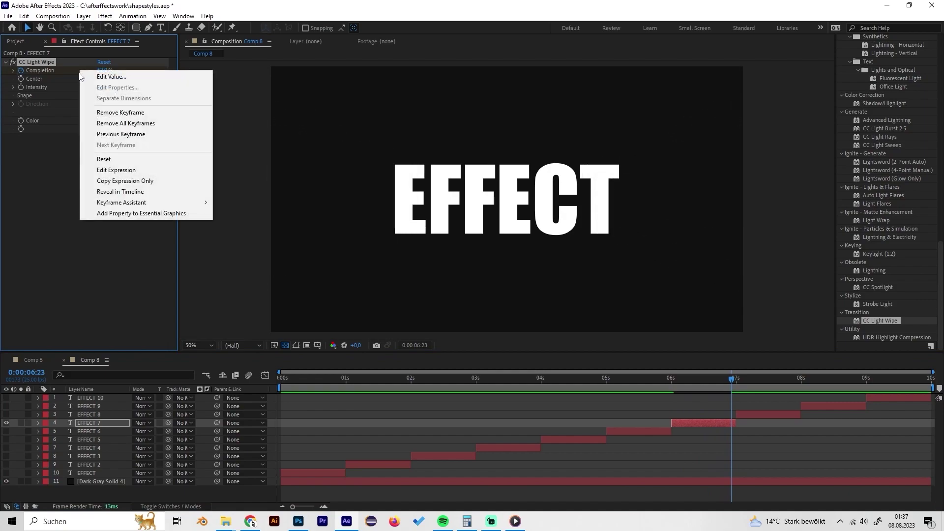
click(81, 161)
click(37, 62)
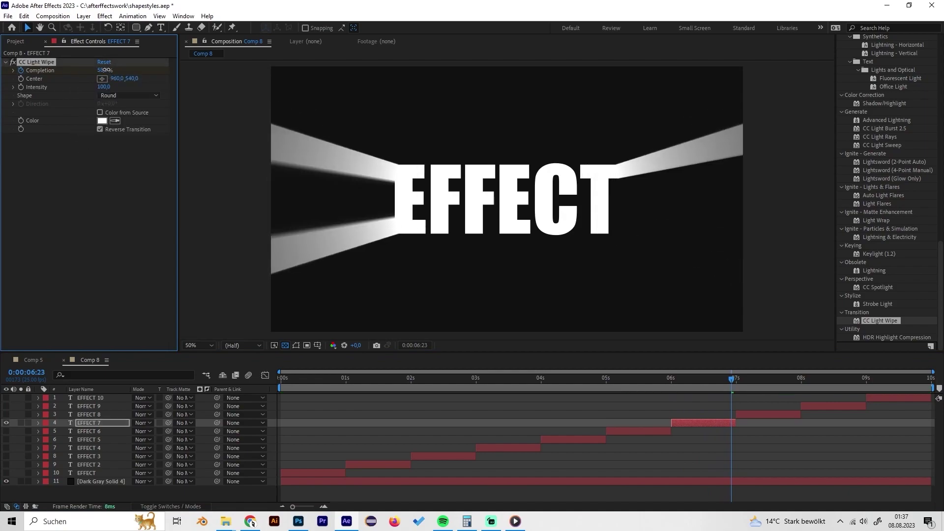
drag(724, 384, 694, 379)
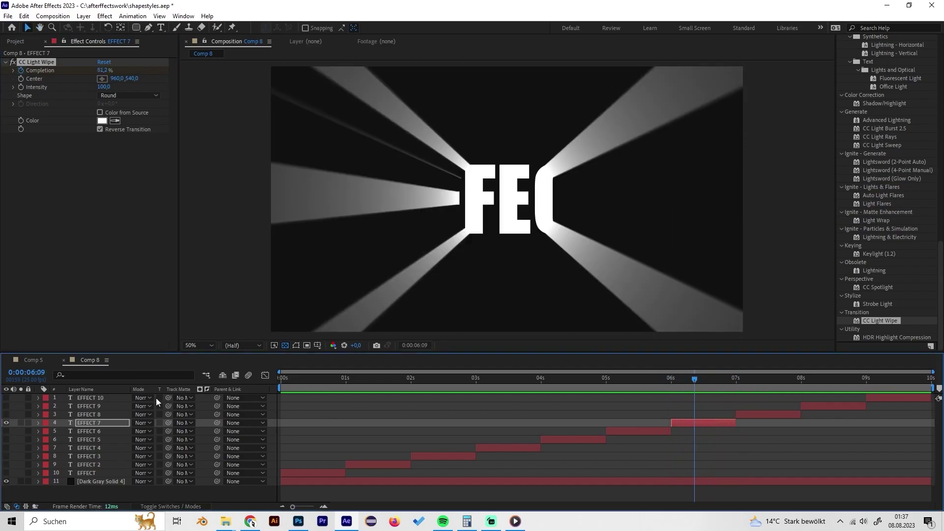
Check the look of EFFECT 8 in Comp 5, then show and select only the EFFECT 8 text layer in Comp 8.
click(34, 360)
drag(752, 380, 771, 383)
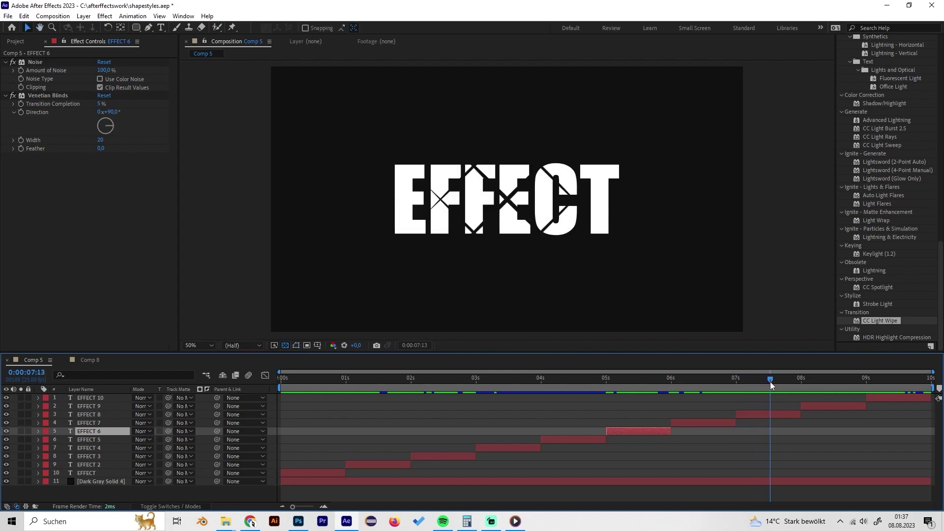
click(96, 361)
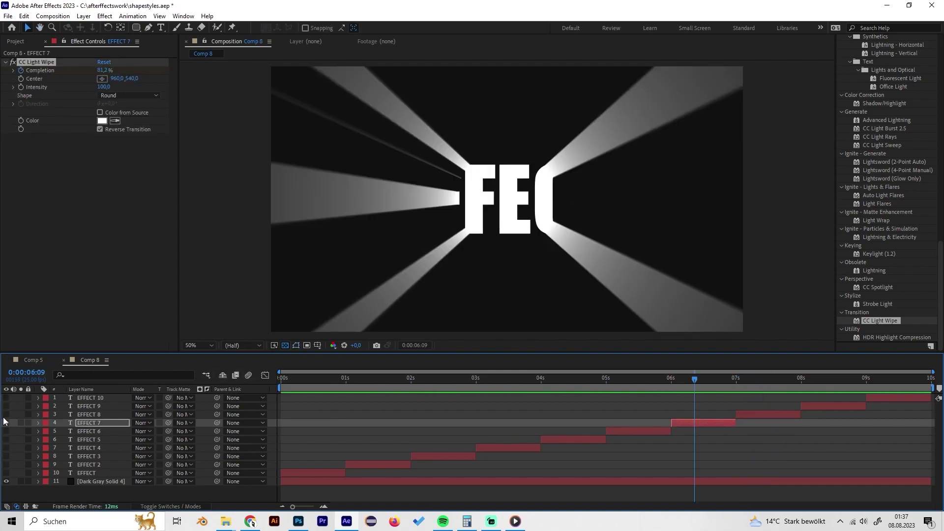
click(7, 424)
click(90, 417)
Search the effects for "grid" and apply the CC Grid Wipe transition to the EFFECT 8 layer.
scroll(884, 222, up, 5)
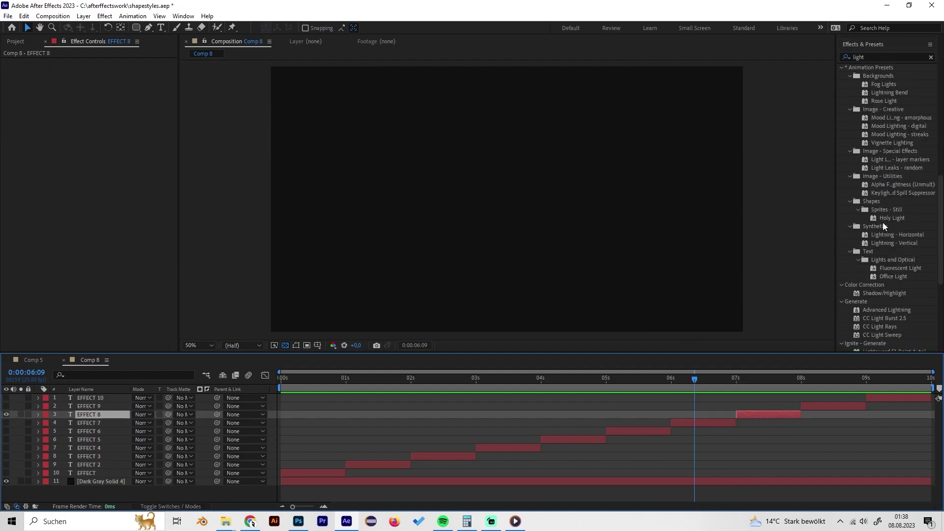
click(876, 192)
double_click(871, 184)
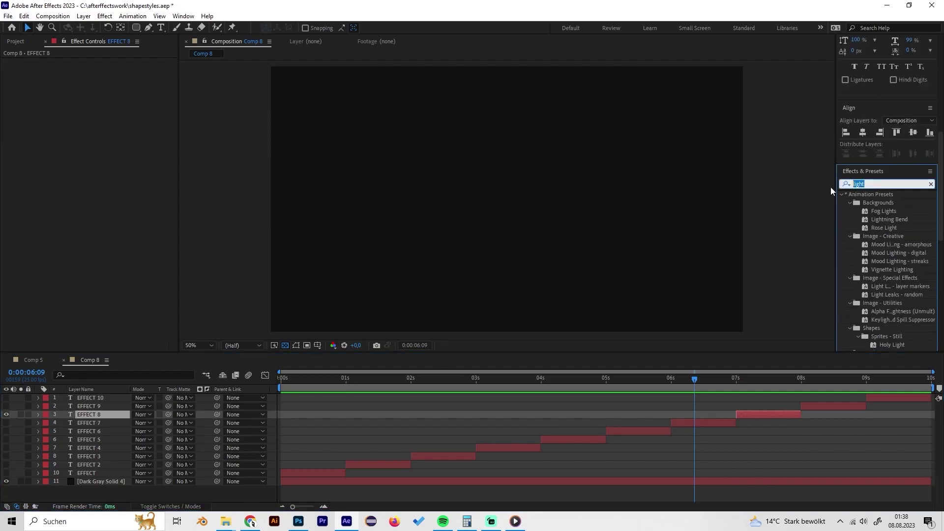
text(grid)
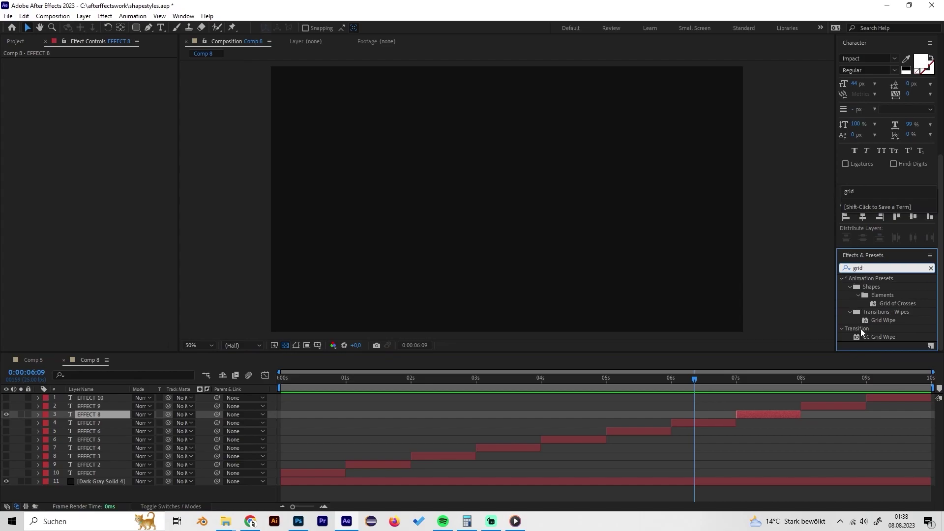
double_click(884, 337)
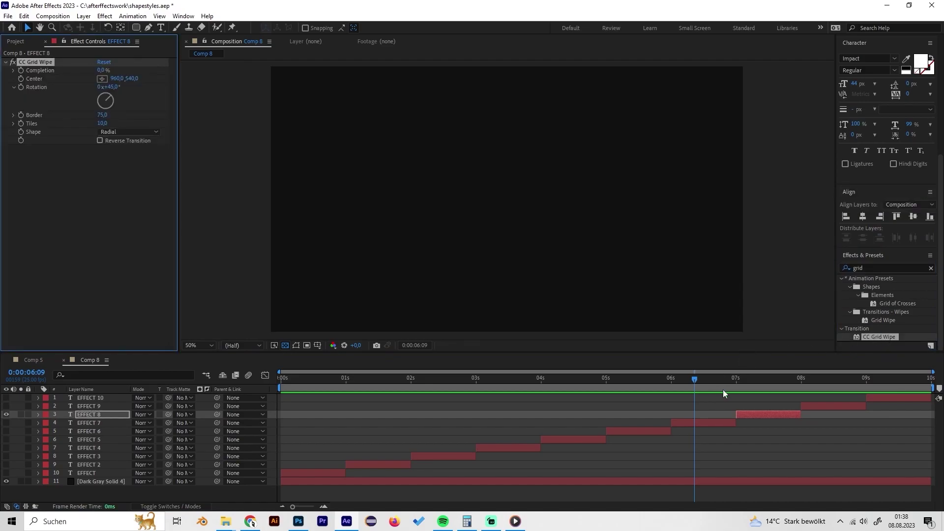
Keyframe EFFECT 8's CC Grid Wipe Completion from 100% at 0:00:07:00 to 0% at 0:00:07:24.
drag(756, 382, 737, 382)
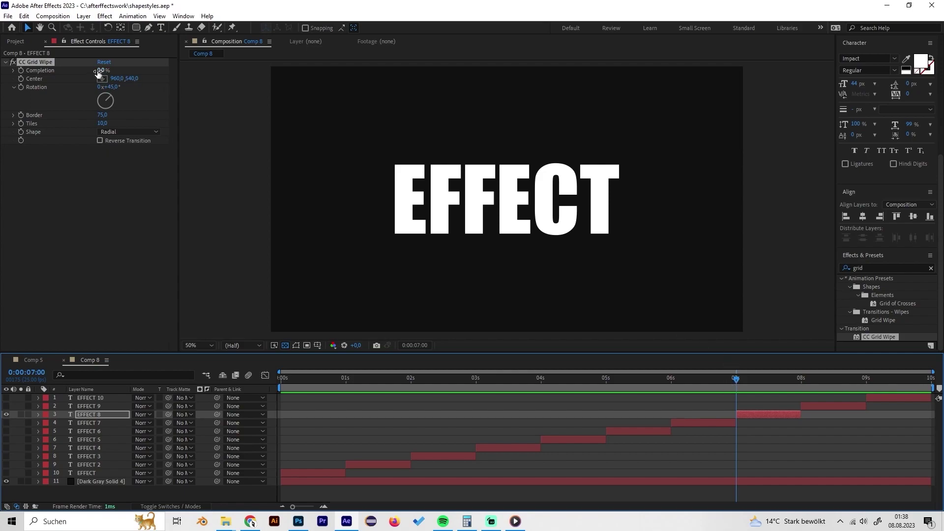
drag(99, 73, 167, 74)
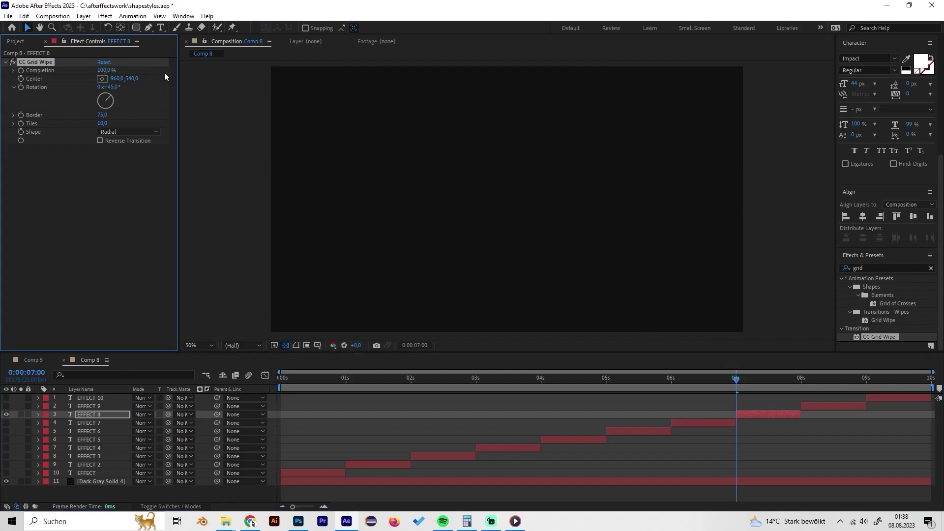
click(21, 70)
drag(761, 379, 798, 382)
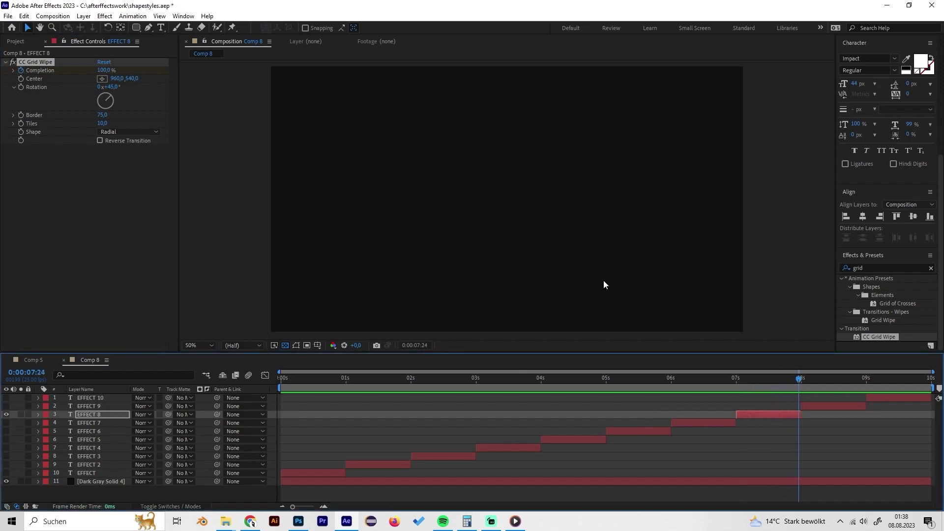
drag(101, 73, 54, 74)
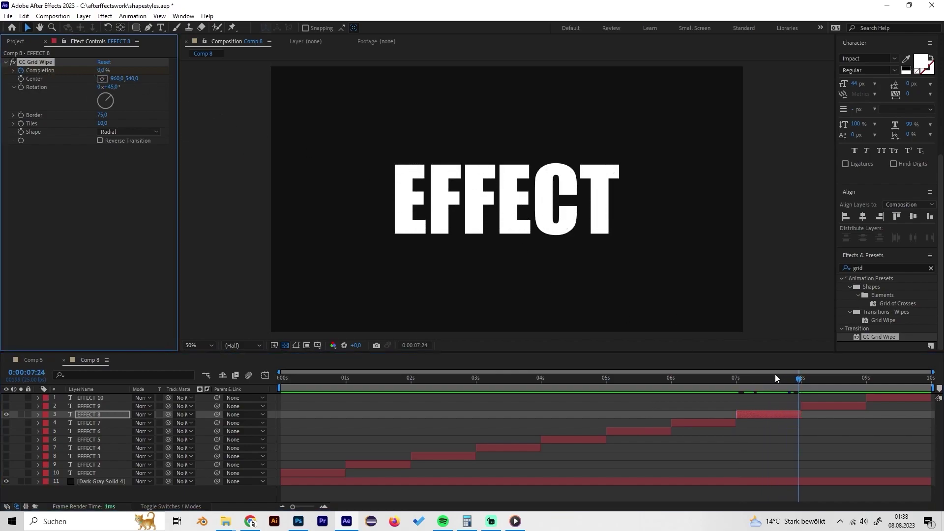
Check the look of EFFECT 9 in Comp 5, then hide EFFECT 8 and show and select EFFECT 9 in Comp 8.
drag(776, 377, 833, 382)
click(49, 363)
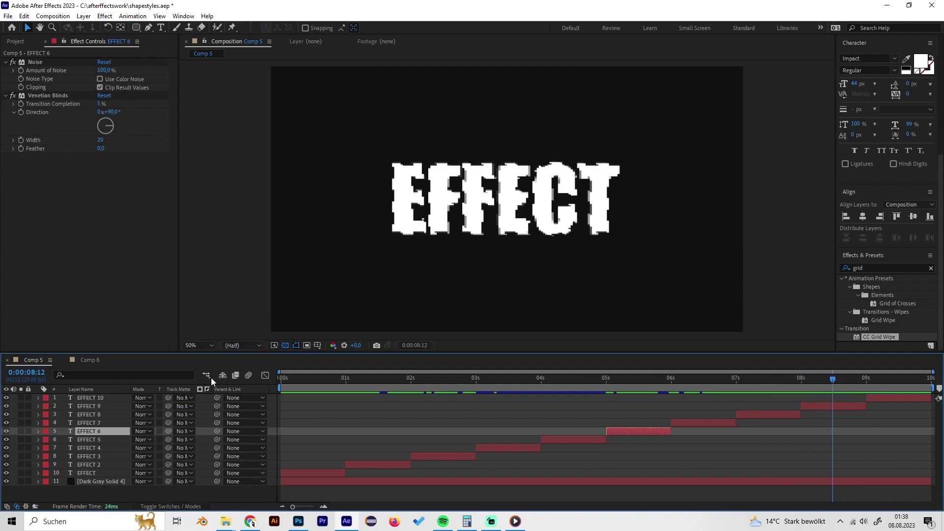
click(84, 361)
click(8, 413)
click(6, 406)
click(93, 407)
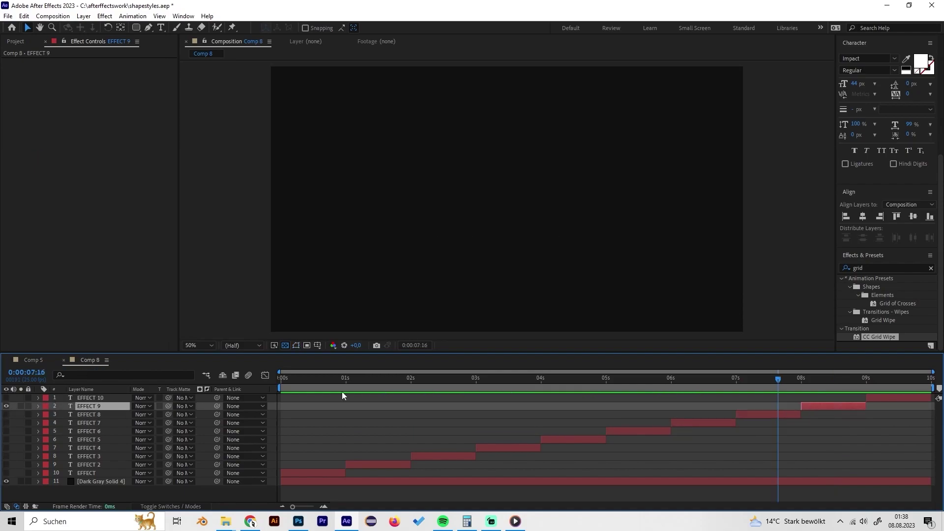
Find the Wave Warp distort effect and apply it to the EFFECT 9 layer.
drag(811, 380, 817, 382)
click(931, 268)
click(846, 268)
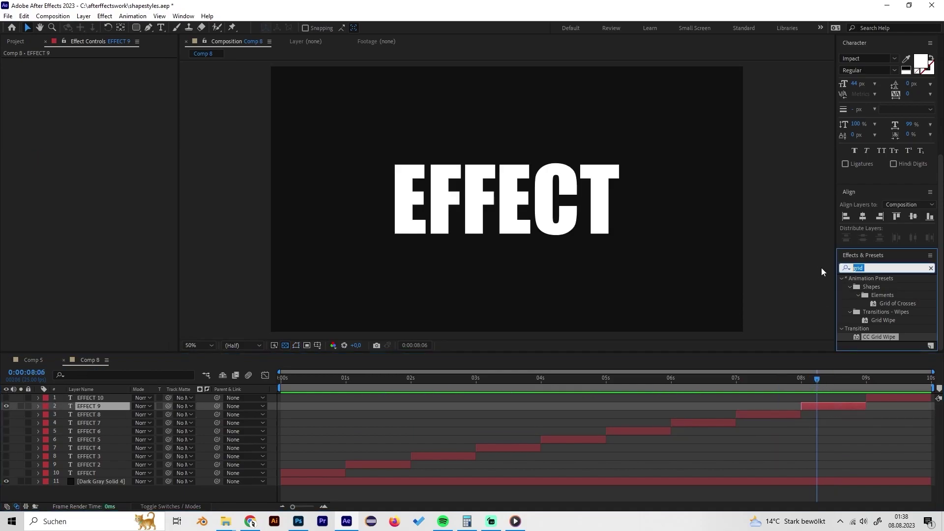
text(wave wa)
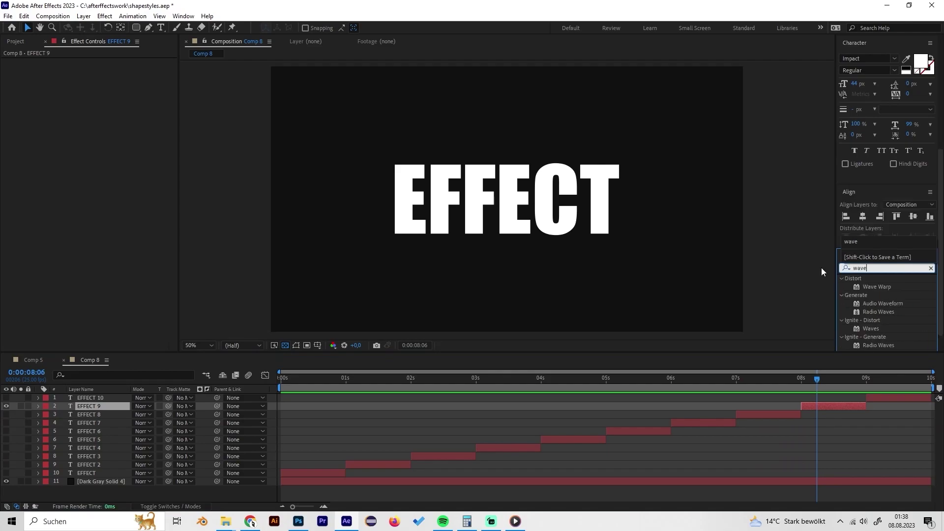
double_click(881, 337)
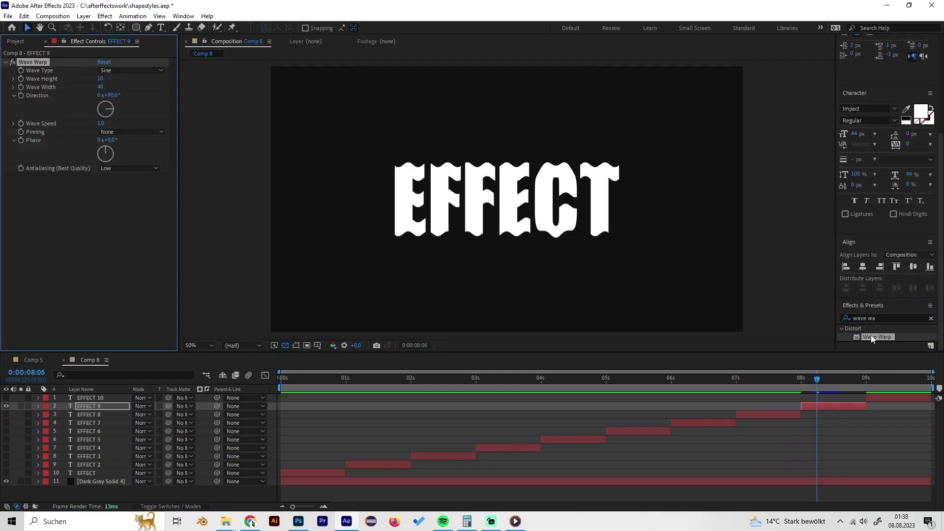
Set EFFECT 9's Wave Warp to the Square wave type with a Wave Height of 6.
click(123, 70)
click(123, 89)
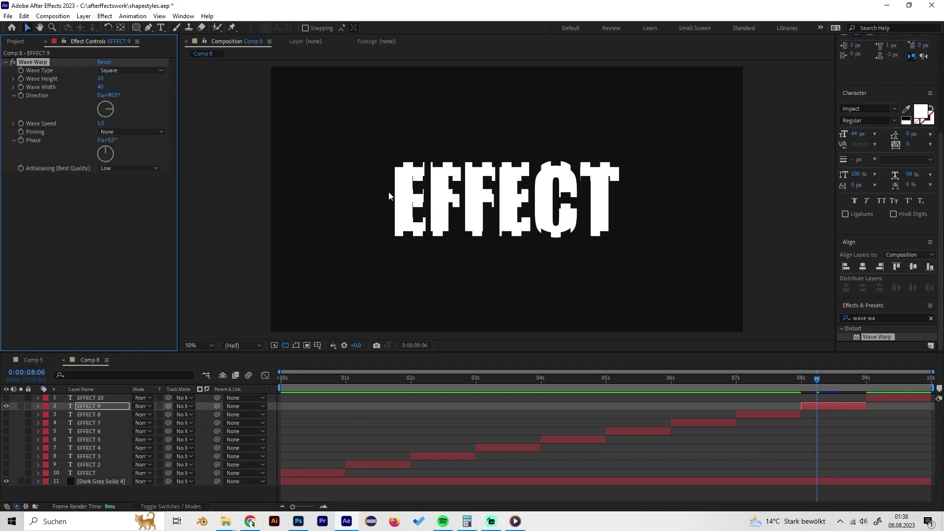
click(101, 79)
text(6)
key(Return)
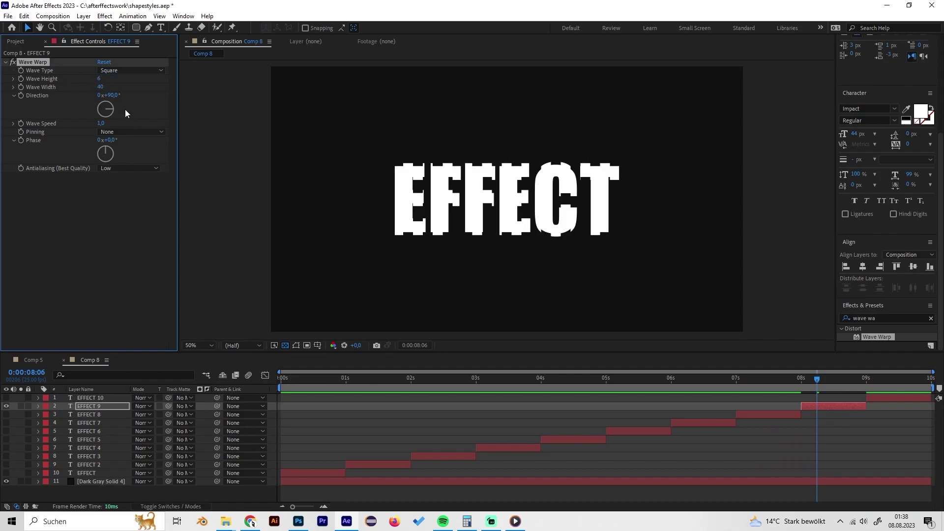
Set the Wave Warp Direction to 60° and preview the distortion on EFFECT 9.
click(111, 96)
text(60)
key(Return)
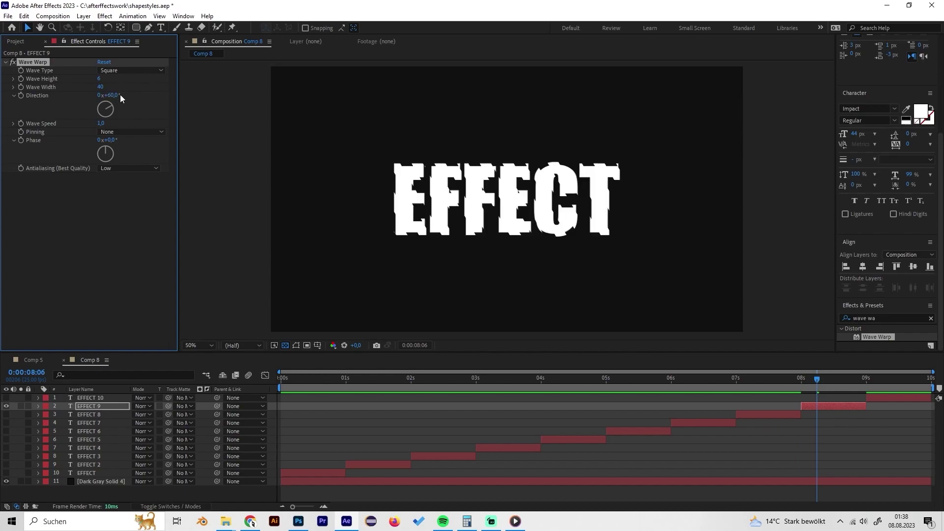
drag(841, 377, 807, 382)
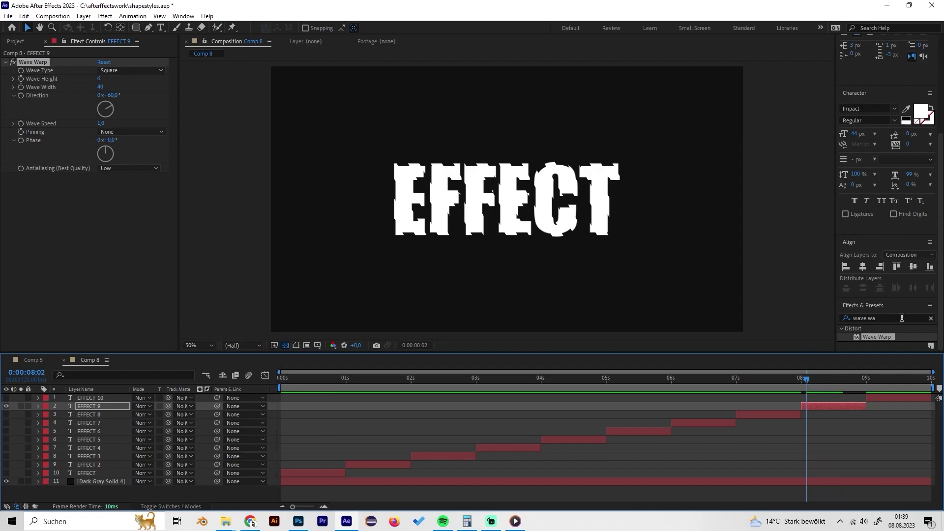
Find the Mosaic effect in the Stylize category and apply it to the EFFECT 9 layer.
click(931, 318)
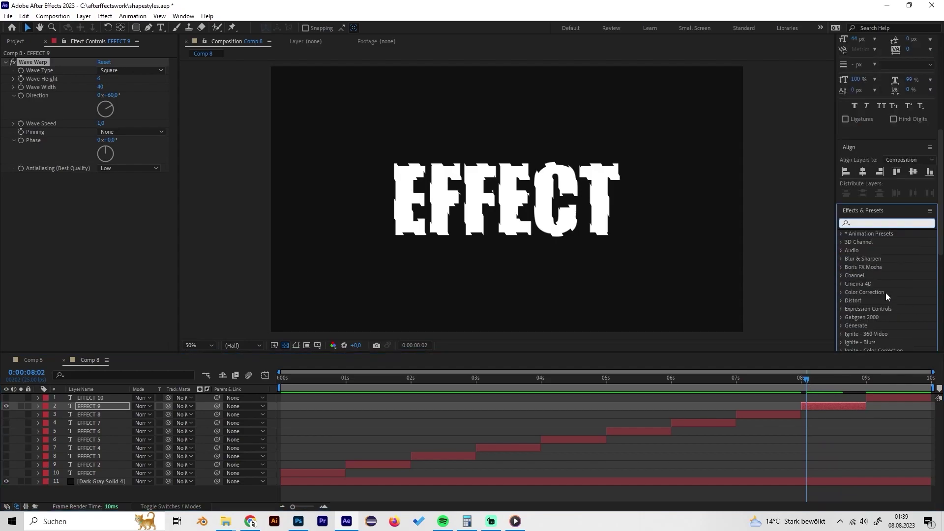
text(mosaic)
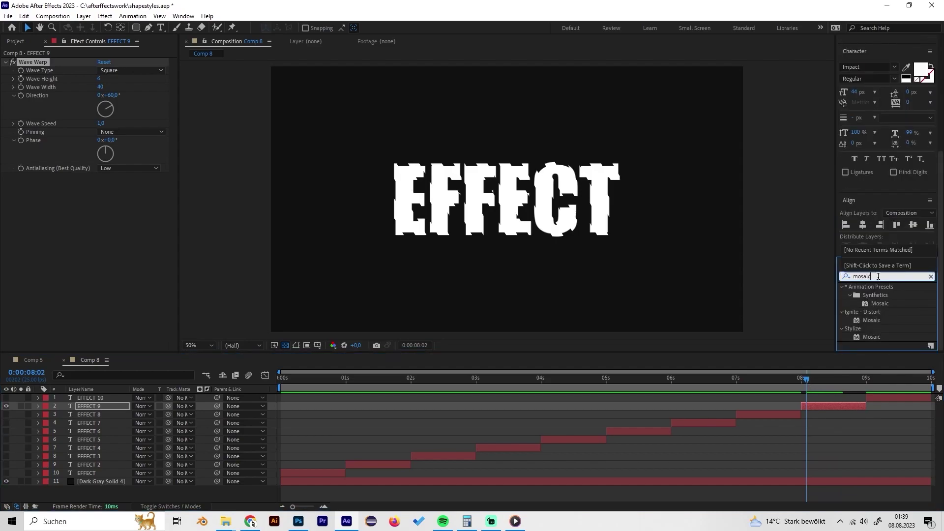
double_click(869, 336)
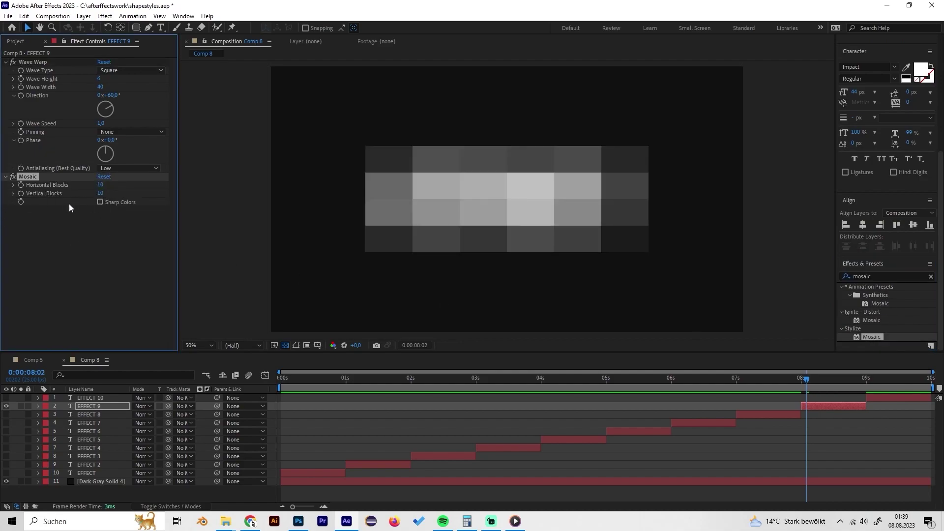
Set both the Horizontal Blocks and Vertical Blocks of EFFECT 9's Mosaic to 200.
click(104, 185)
text(200)
key(Return)
text(200)
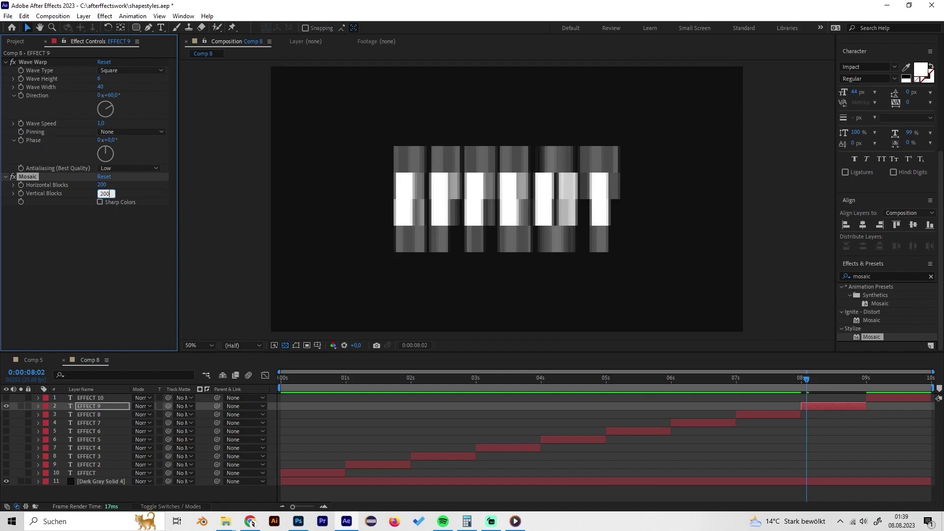
key(Return)
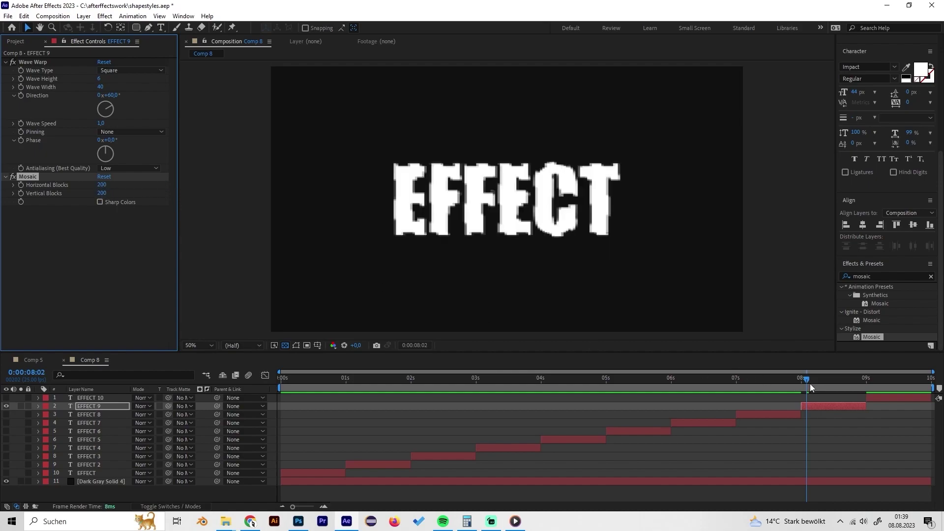
Go to 0:00:08:13 and try Mosaic's Sharp Colors option on EFFECT 9, then switch it back off.
drag(810, 383, 836, 381)
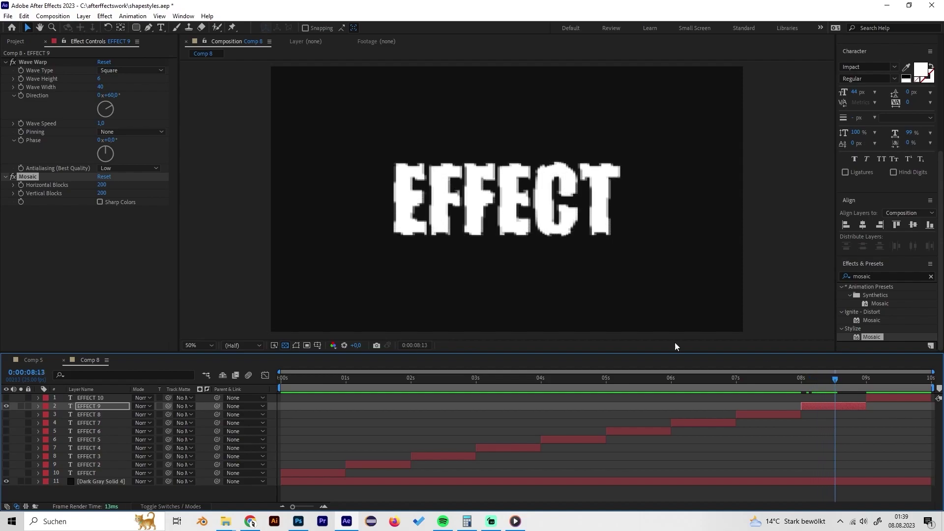
click(101, 202)
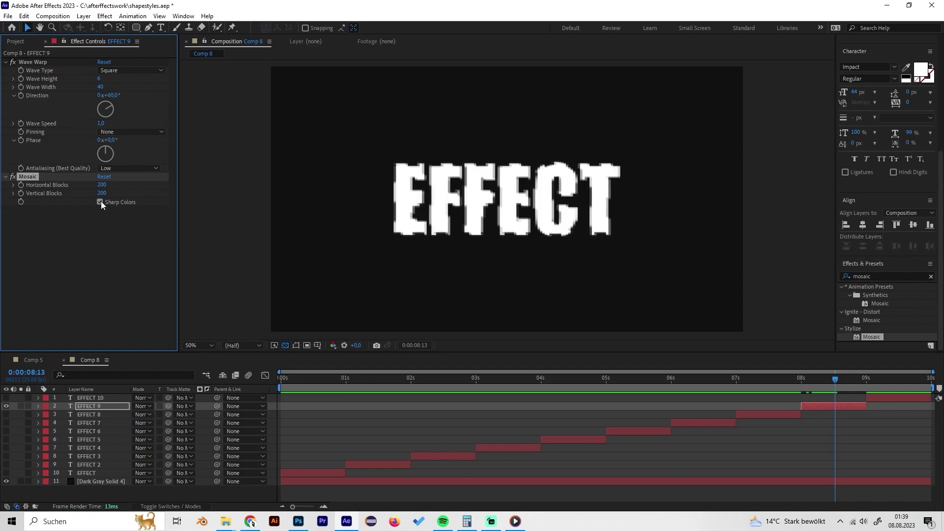
click(100, 202)
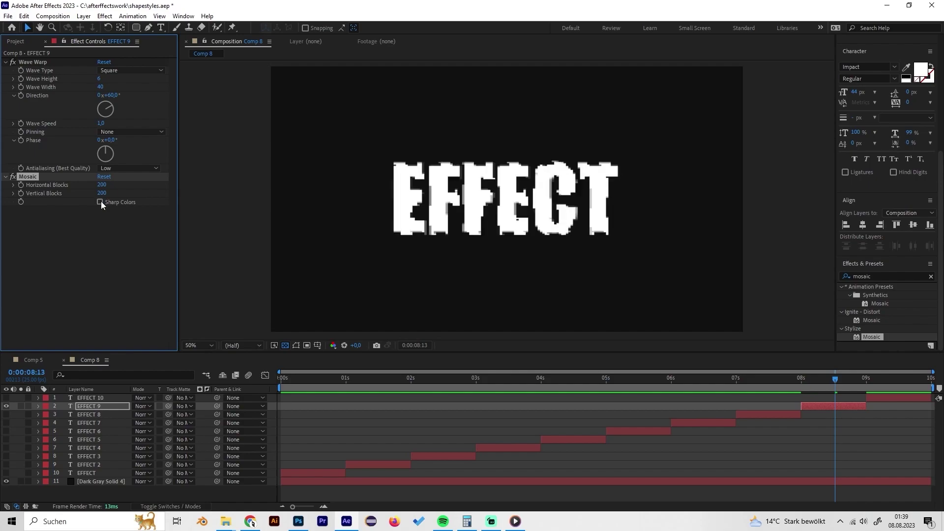
Check the look of EFFECT 10 in Comp 5 and restore the Selection tool.
mouse_move(831, 380)
mouse_down()
mouse_move(798, 380)
mouse_move(829, 383)
mouse_move(843, 401)
mouse_move(840, 385)
mouse_move(894, 388)
mouse_move(899, 380)
mouse_move(869, 385)
mouse_move(898, 379)
mouse_up()
click(40, 362)
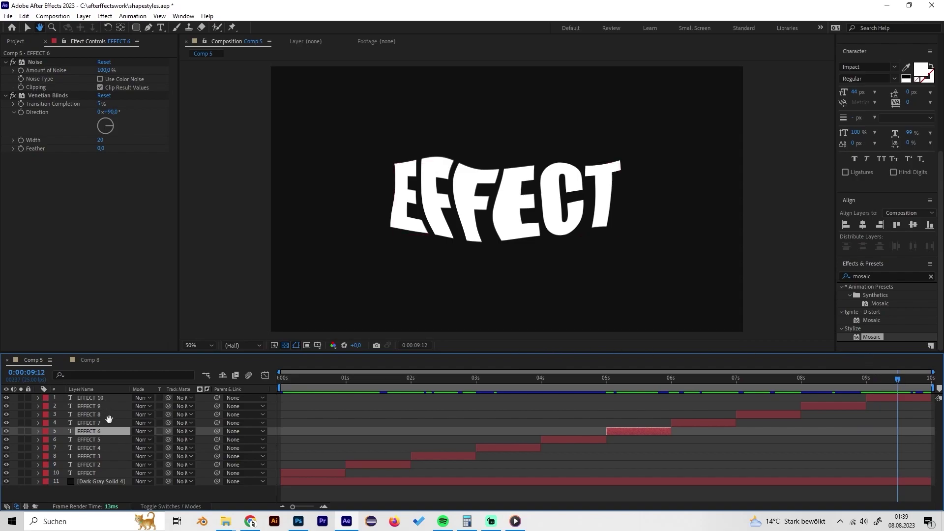
click(27, 29)
In Comp 8, hide EFFECT 9, show and select EFFECT 10, and go to 0:00:09:15.
click(90, 360)
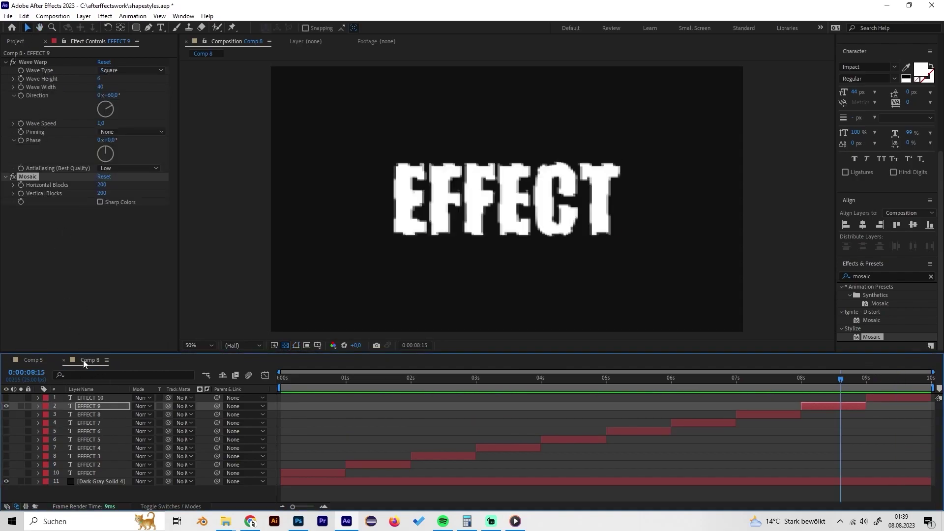
click(6, 406)
click(87, 398)
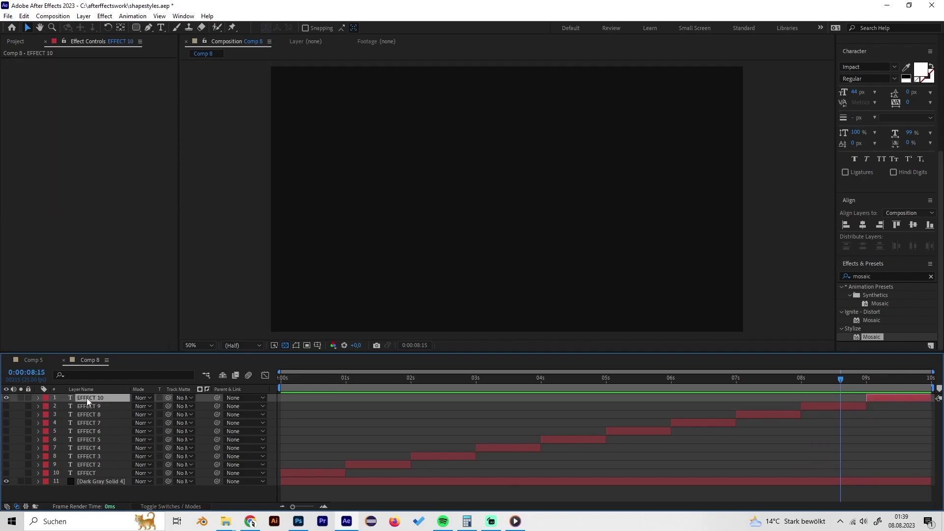
click(906, 378)
Find the Turbulent Displace distort effect and apply it to the EFFECT 10 layer.
click(880, 276)
text(t)
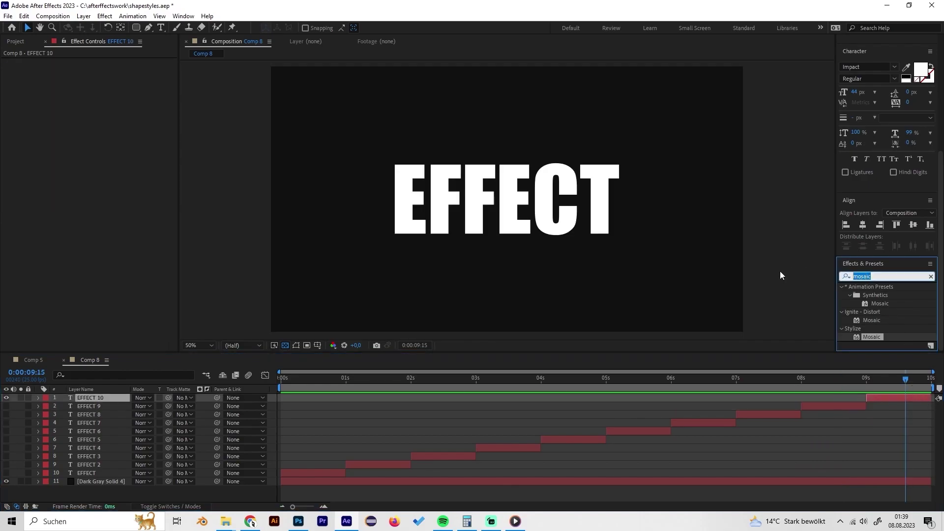
text(urb)
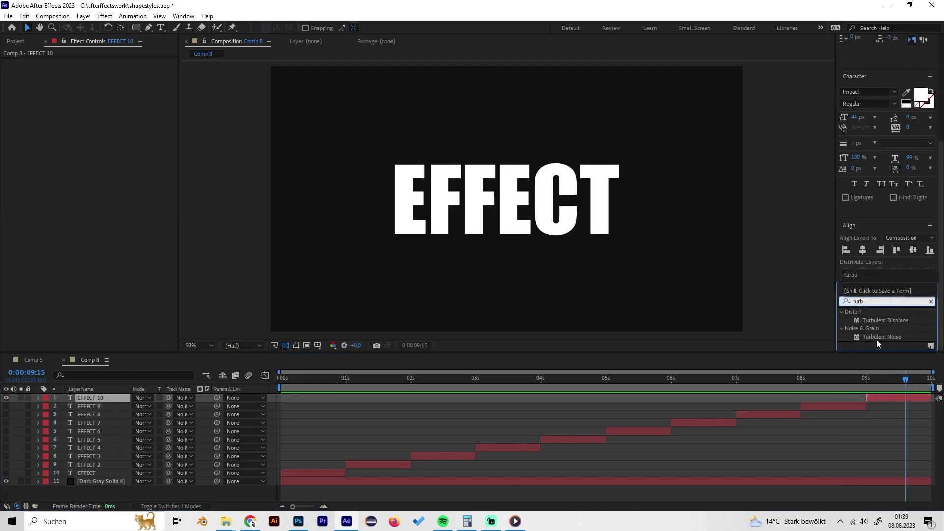
double_click(887, 320)
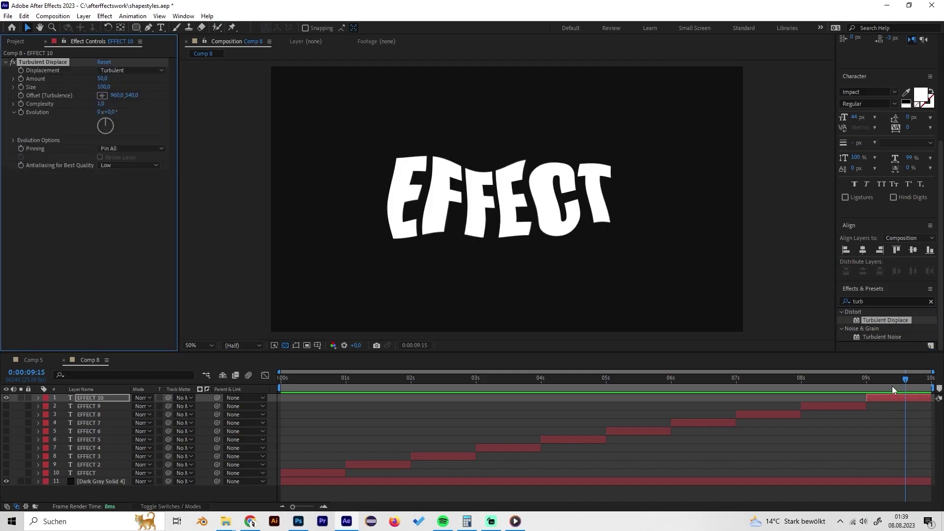
Keyframe Turbulent Displace's Evolution from 0° at 0:00:09:00 to 347° at 0:00:09:24 and preview the motion.
drag(892, 386, 866, 381)
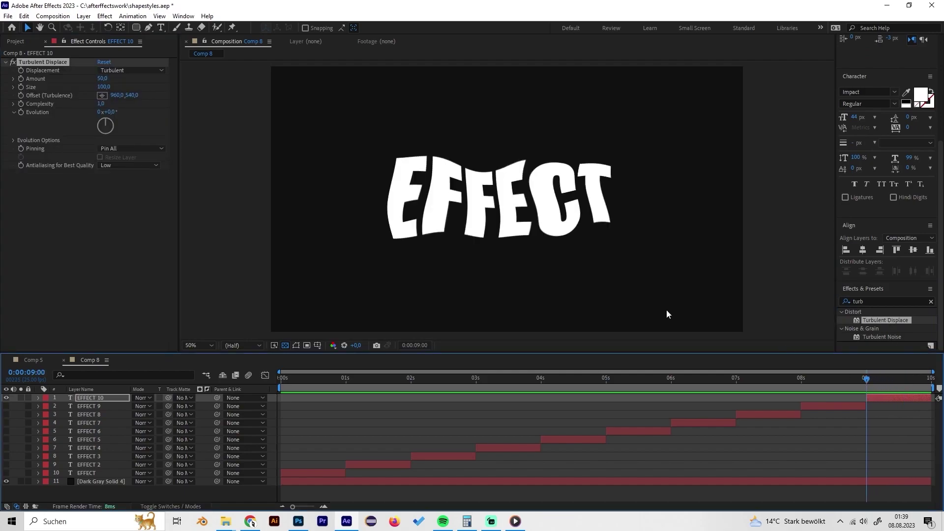
click(19, 114)
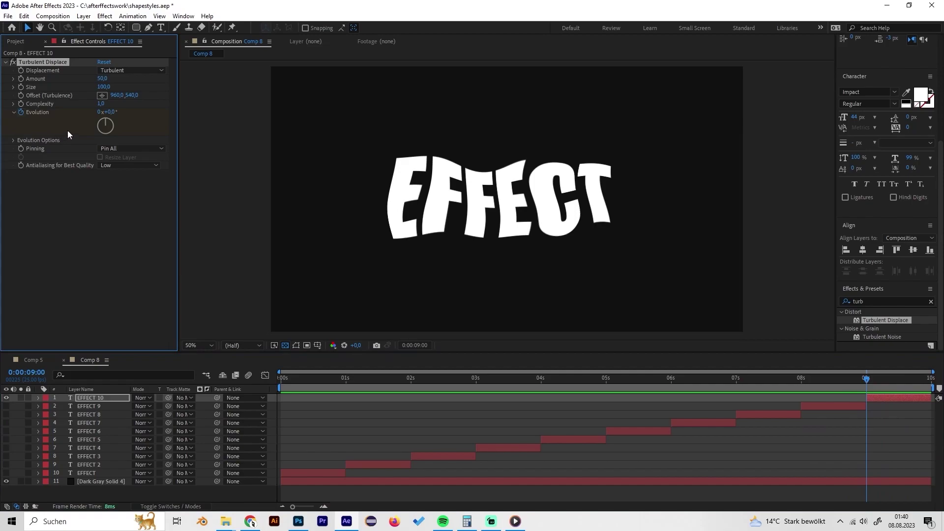
click(929, 383)
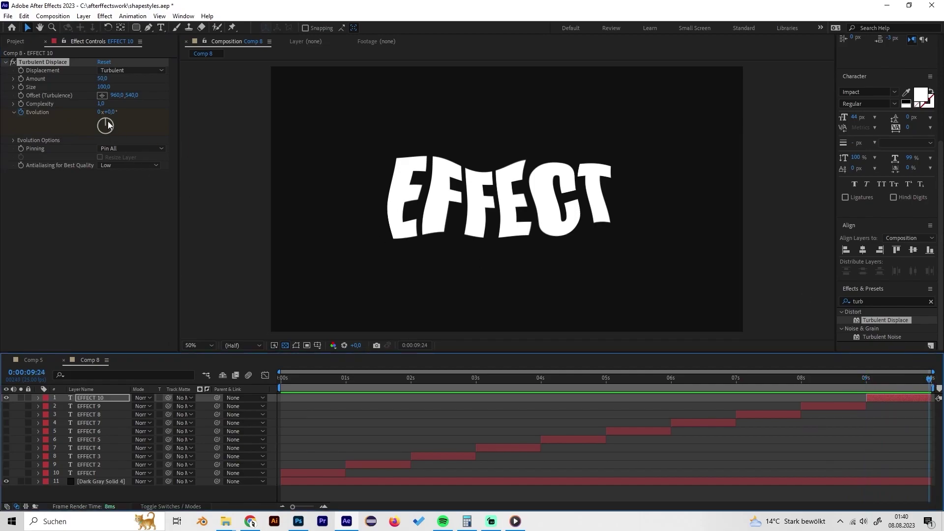
mouse_move(109, 126)
mouse_down()
mouse_move(102, 128)
mouse_move(109, 123)
mouse_up()
click(901, 384)
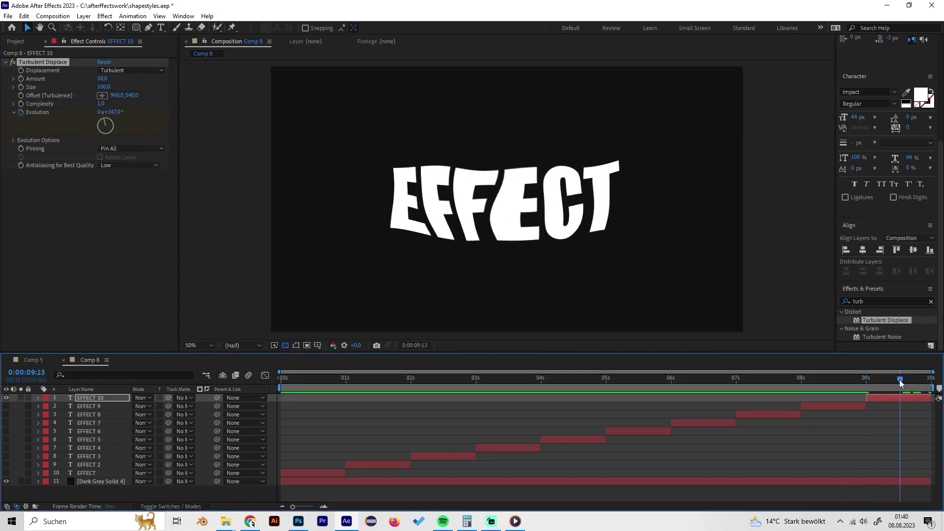
drag(900, 383, 890, 386)
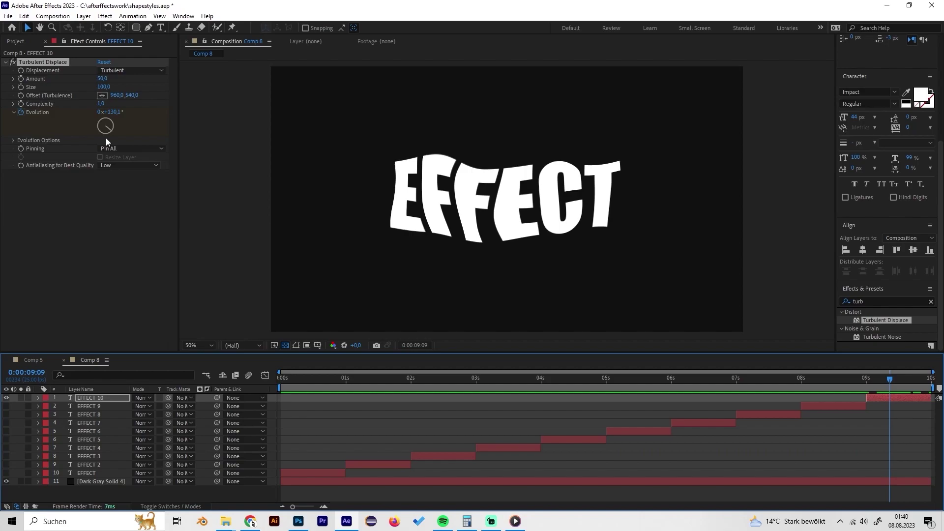
Set the Turbulent Displace Complexity on EFFECT 10 to 10.
click(74, 187)
click(102, 104)
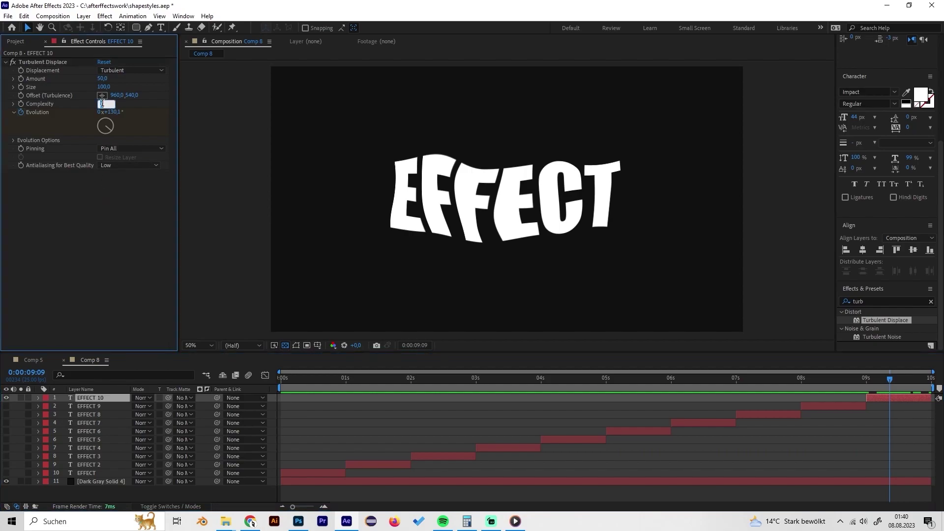
text(10)
key(Return)
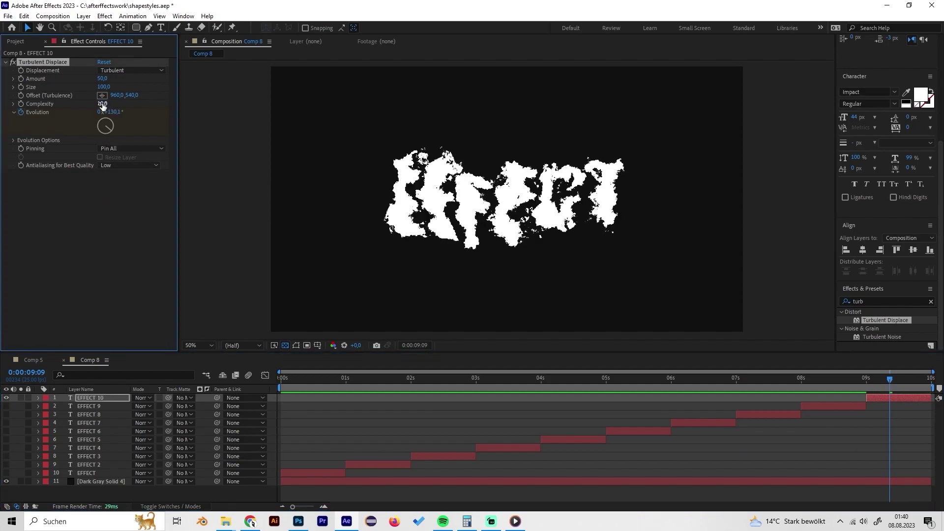
Try a Turbulent Displace Size of 30 on EFFECT 10 and preview the distortion.
click(101, 88)
text(30)
key(Return)
key(space)
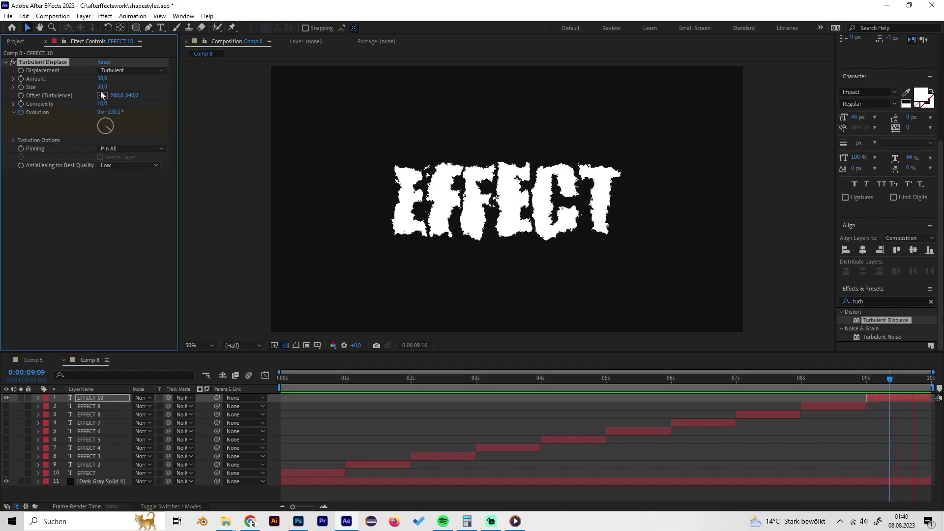
click(898, 380)
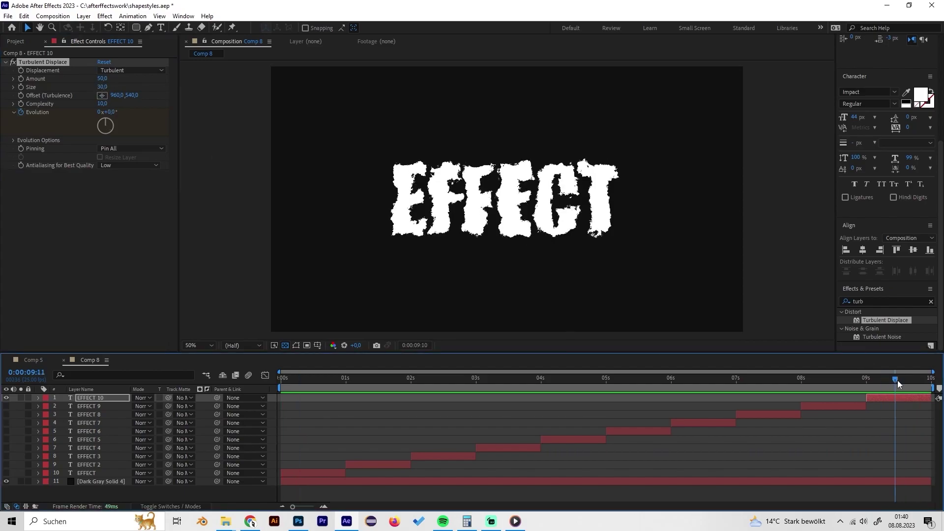
Set the Turbulent Displace Size to 10 and preview EFFECT 10 at several frames.
click(103, 88)
text(10)
key(Return)
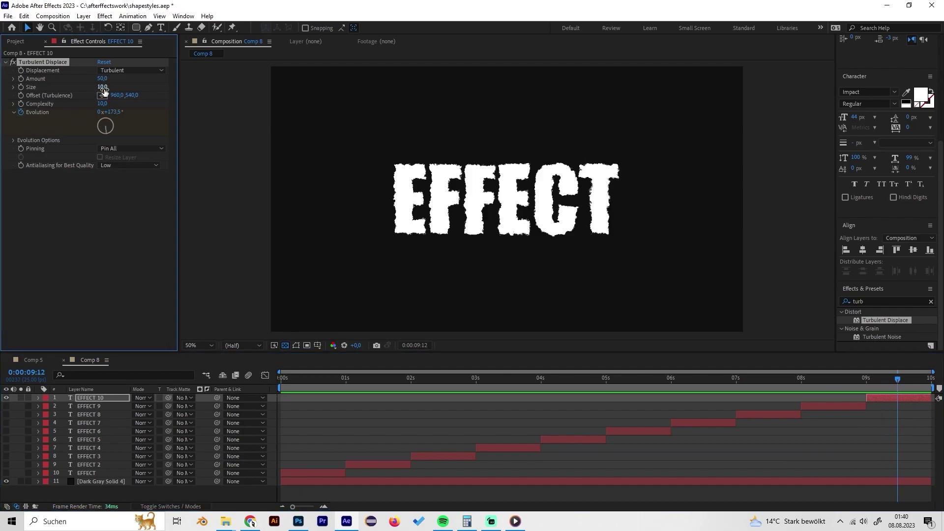
key(space)
click(879, 380)
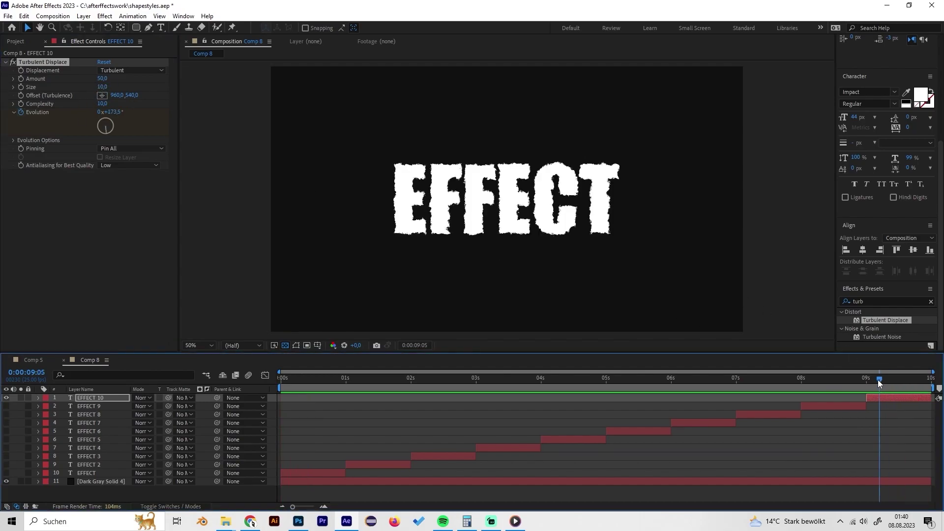
click(904, 383)
key(Page_Up)
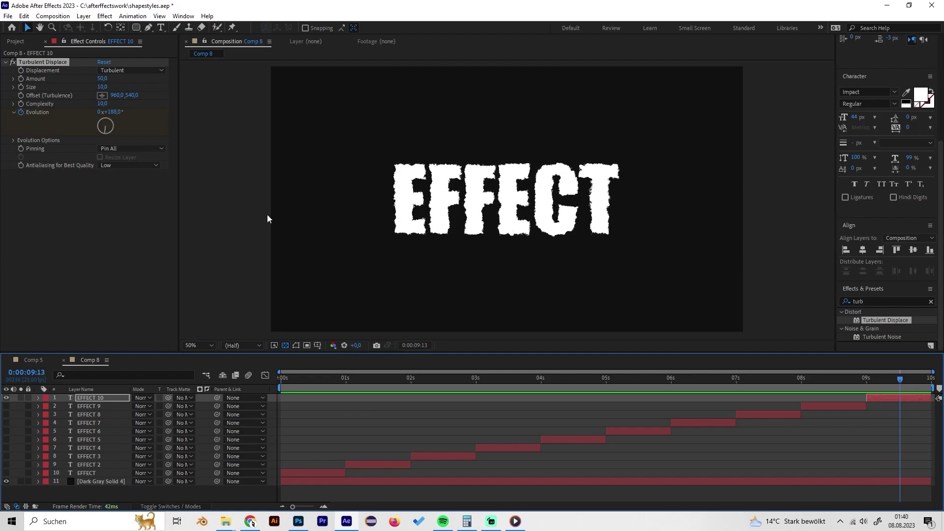
Try the Twist and Bulge displacement types on EFFECT 10, then choose Turbulent Smoother.
click(136, 71)
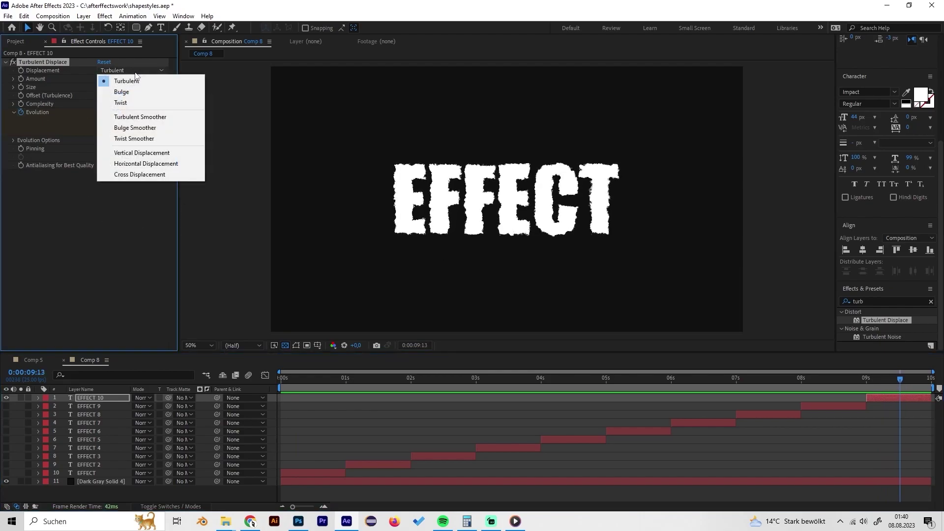
click(130, 103)
click(132, 70)
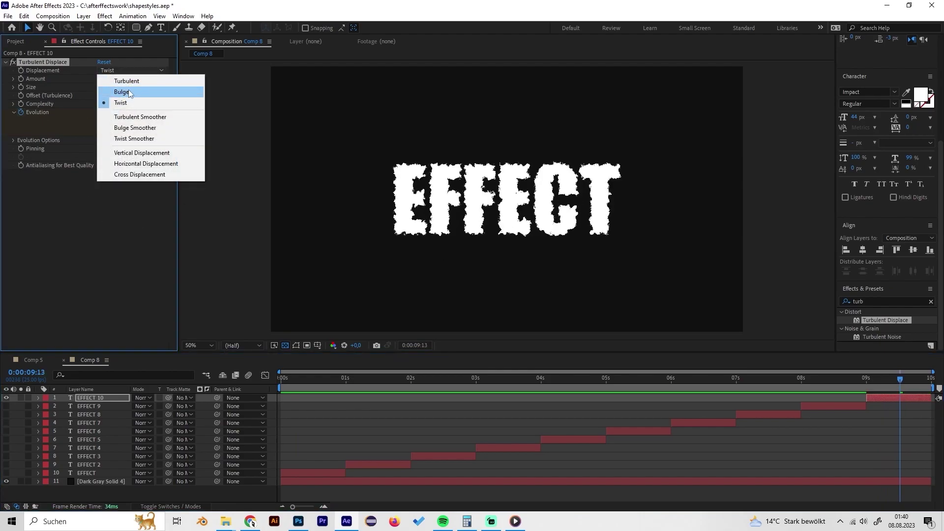
click(129, 92)
click(134, 72)
click(134, 117)
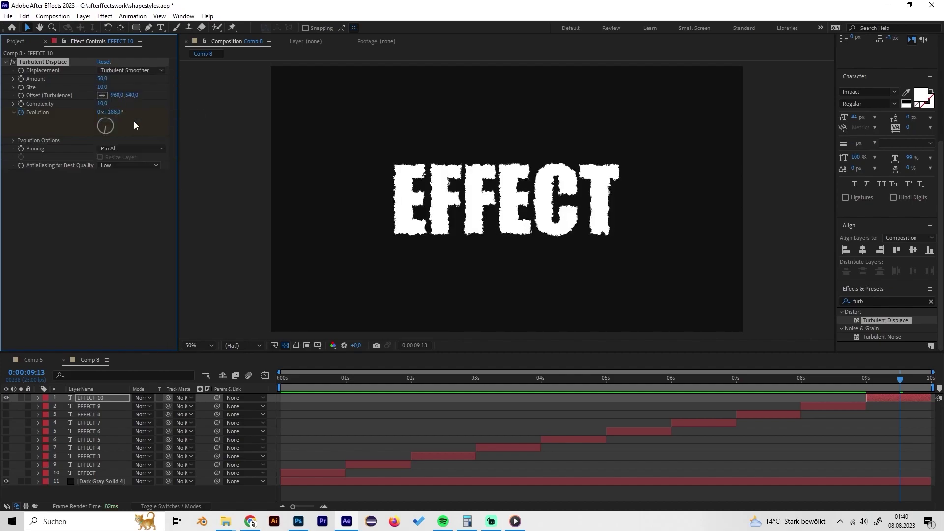
Raise the Turbulent Displace Amount to 112 and play back EFFECT 10 from 0:00:08:24.
drag(103, 79, 145, 92)
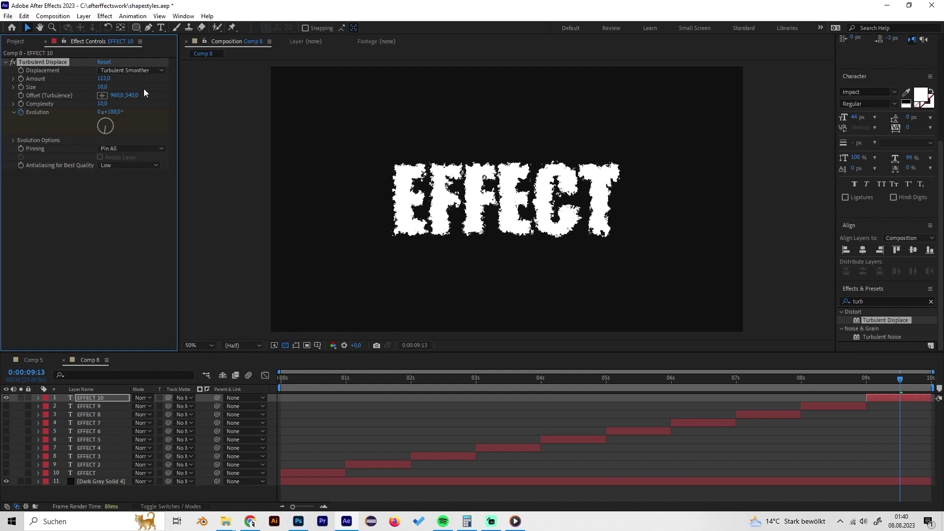
click(864, 382)
key(space)
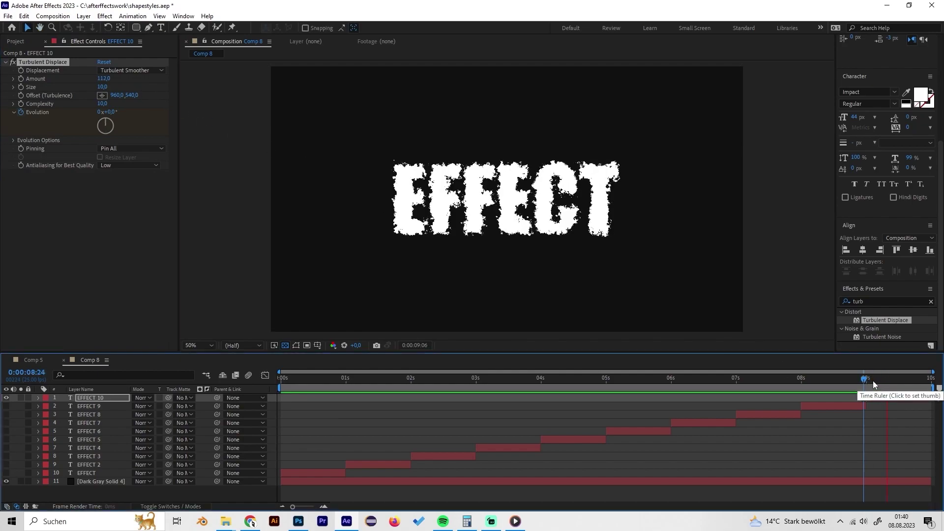
Review the finished text effects in Comp 5, playing the composition from the beginning.
click(44, 359)
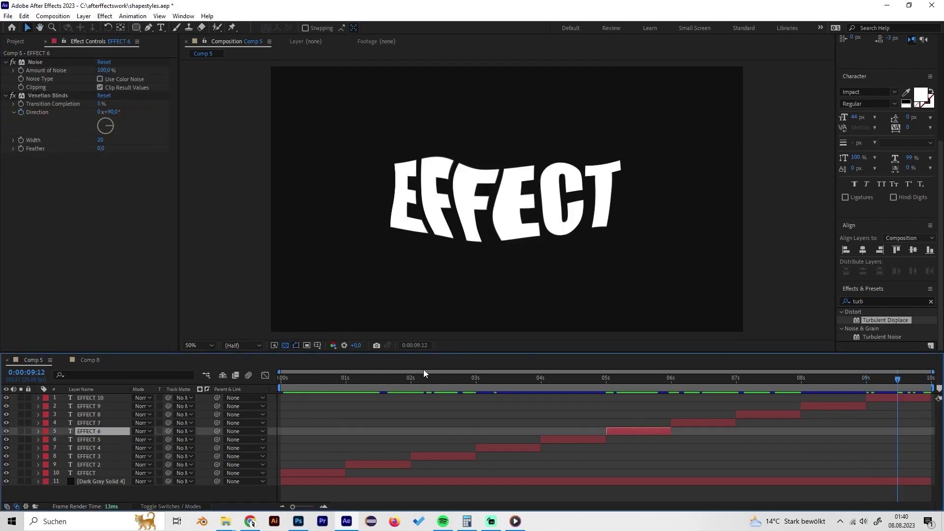
drag(424, 370, 815, 392)
key(space)
click(786, 392)
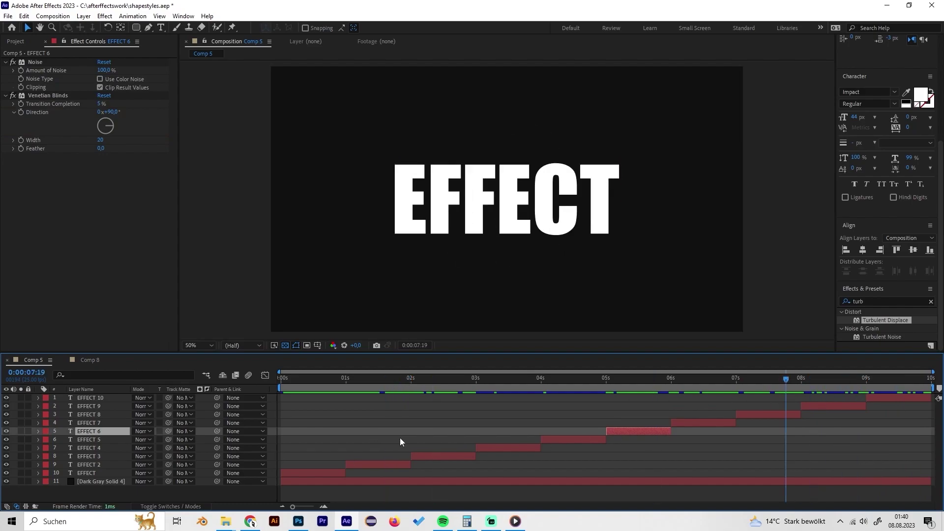
drag(334, 382, 269, 383)
key(space)
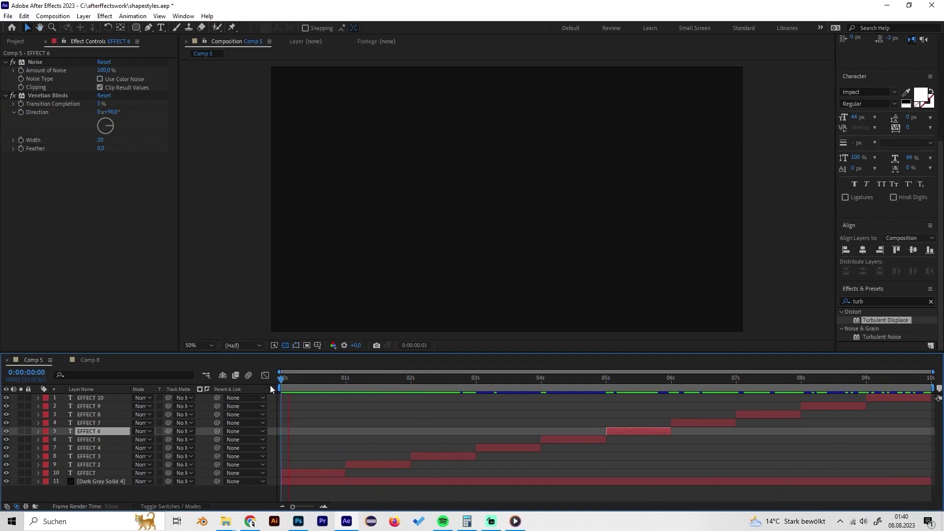